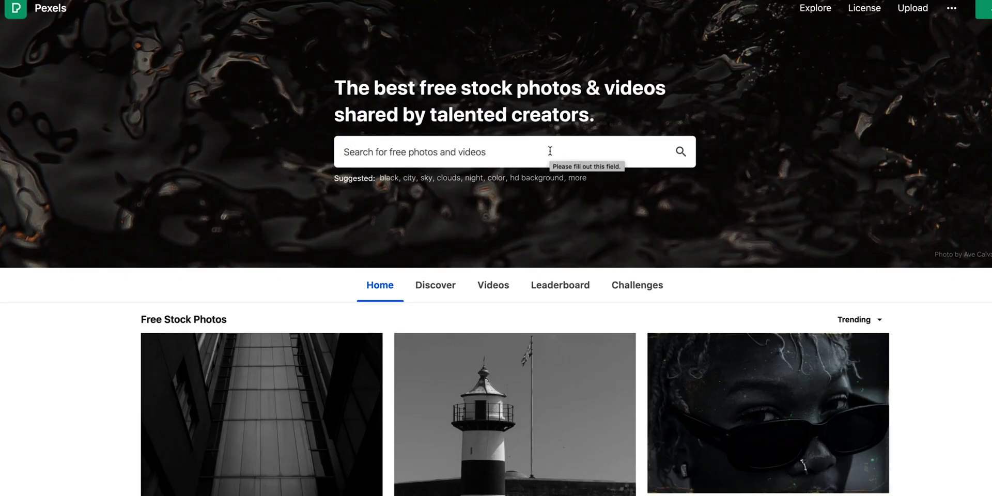
Search Pexels for 'drone footage' videos and preview one of the stock clips
{"action": "left_click", "coordinate": [550, 151]}
{"action": "type", "text": "drone footage"}
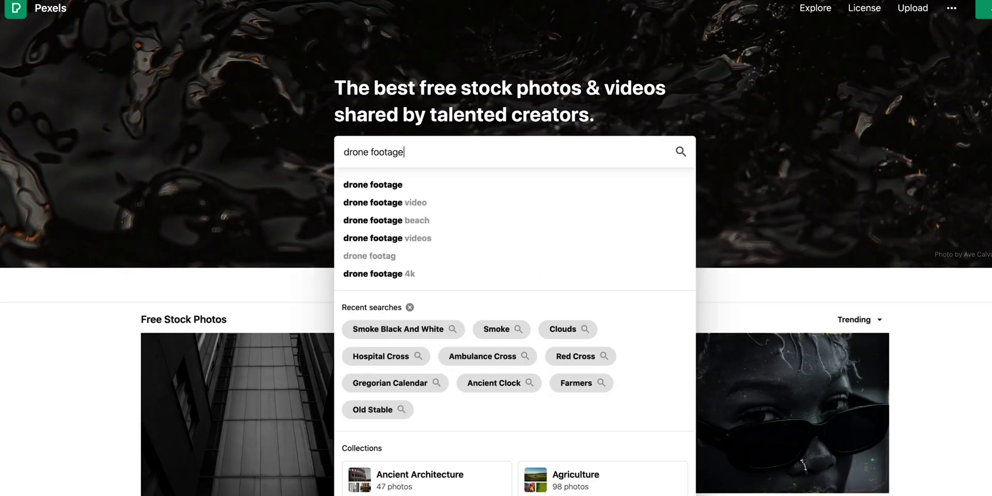
{"action": "key", "text": "Return"}
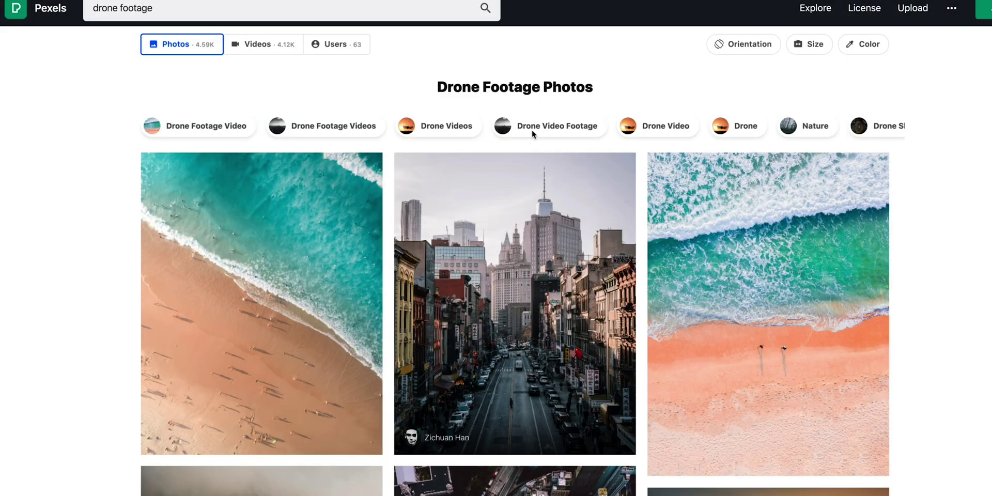
{"action": "left_click", "coordinate": [244, 46]}
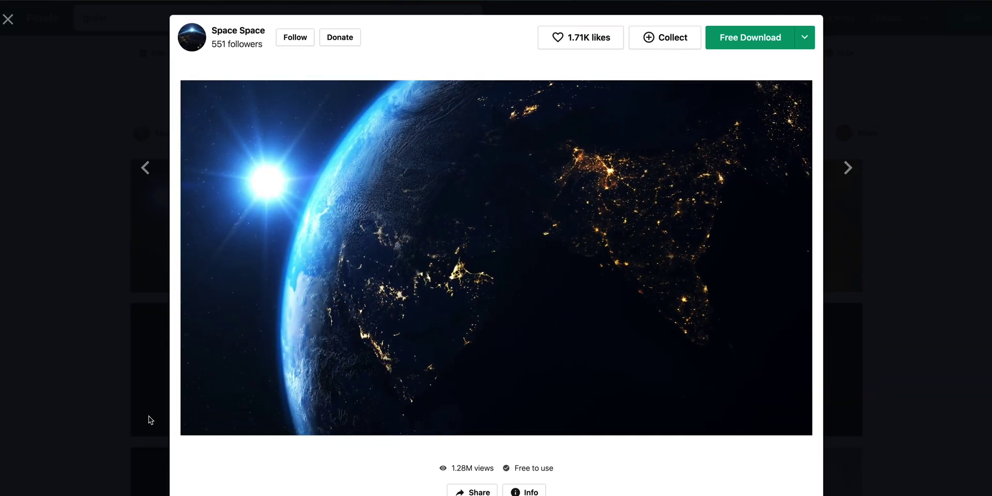
{"action": "left_click", "coordinate": [925, 167]}
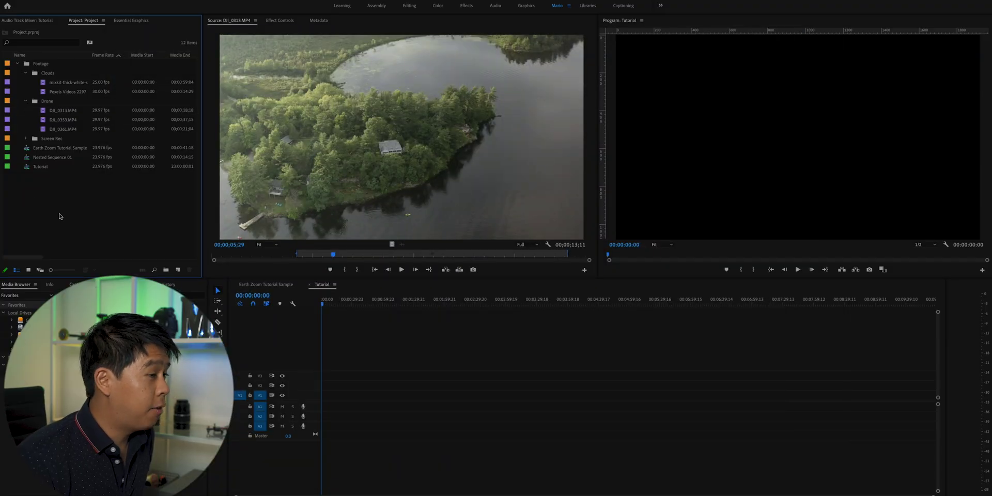
Preview DJI_0313.MP4 in the Source monitor and place it on V1 at the Tutorial sequence start
{"action": "left_click", "coordinate": [59, 110]}
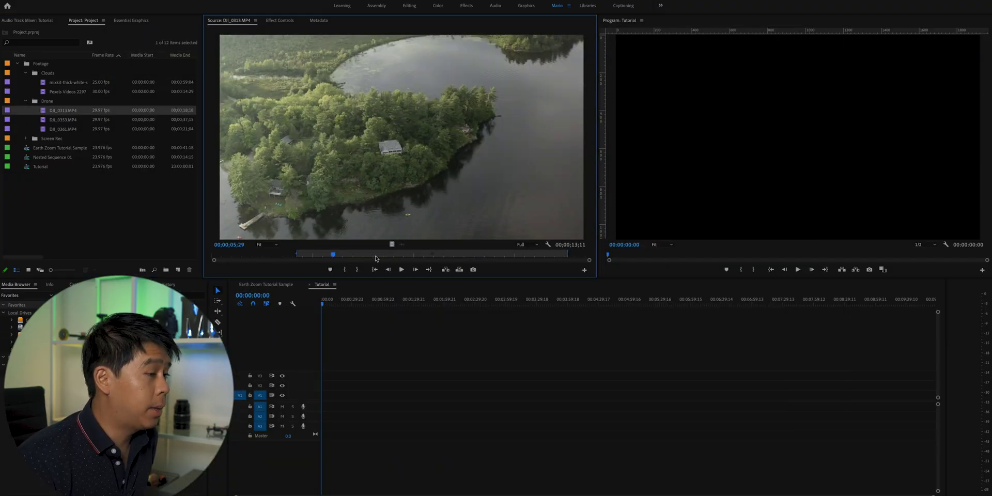
{"action": "left_click", "coordinate": [304, 255]}
{"action": "key", "text": "space"}
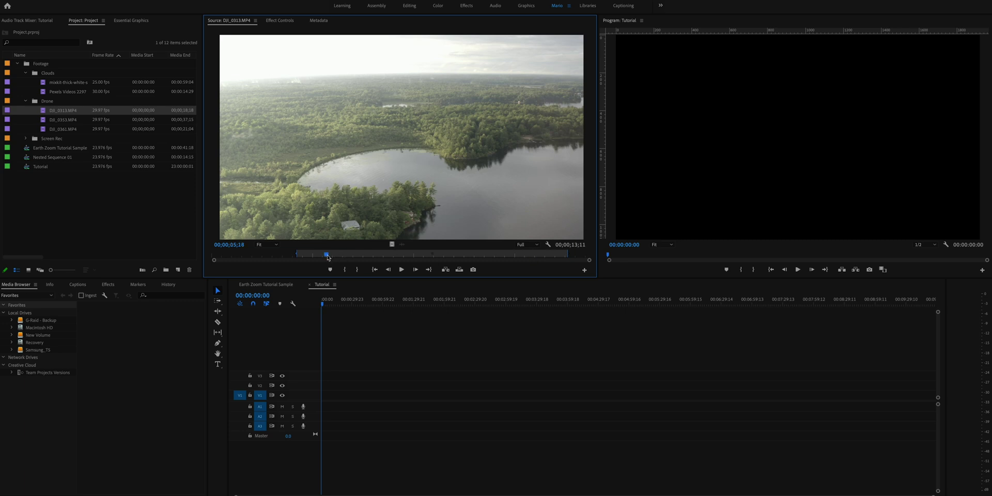
{"action": "left_click_drag", "start_coordinate": [329, 256], "coordinate": [467, 259]}
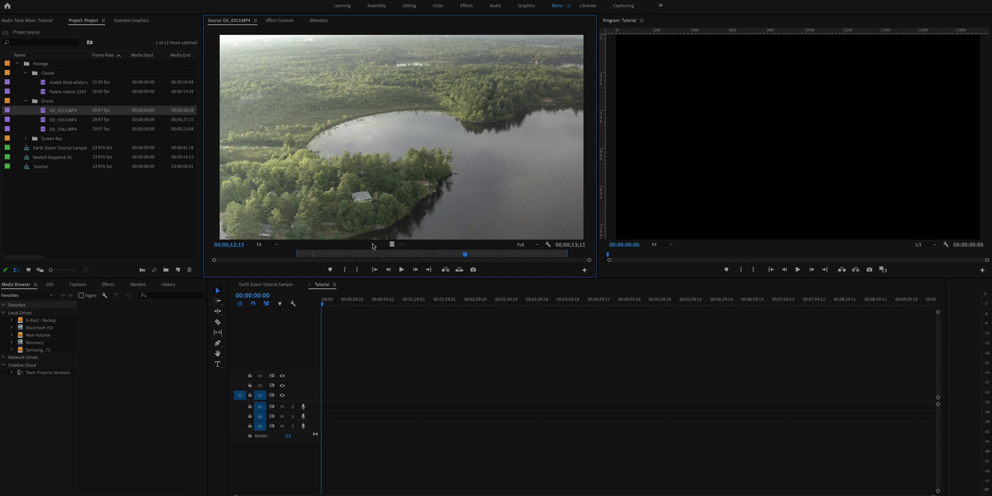
{"action": "left_click_drag", "start_coordinate": [374, 381], "coordinate": [313, 399]}
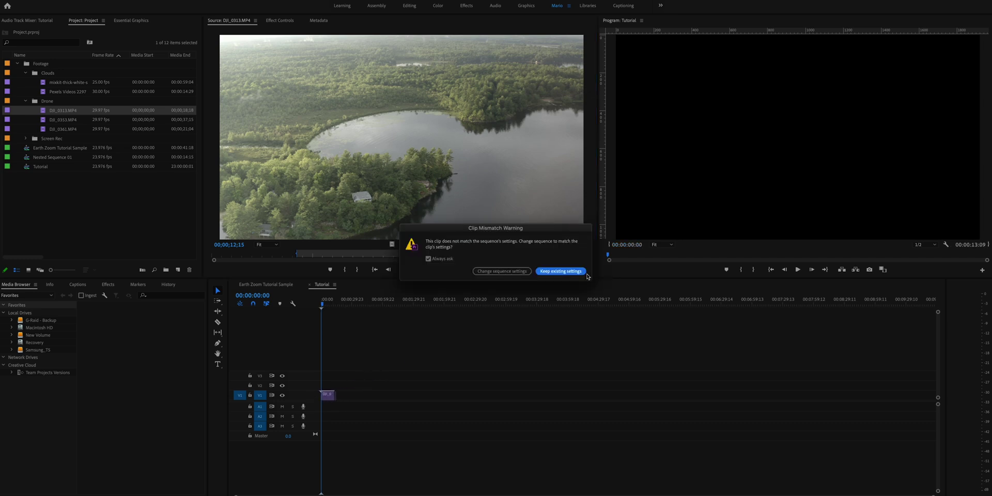
Keep the existing sequence settings and set the drone clip to play in reverse
{"action": "key", "text": "Return"}
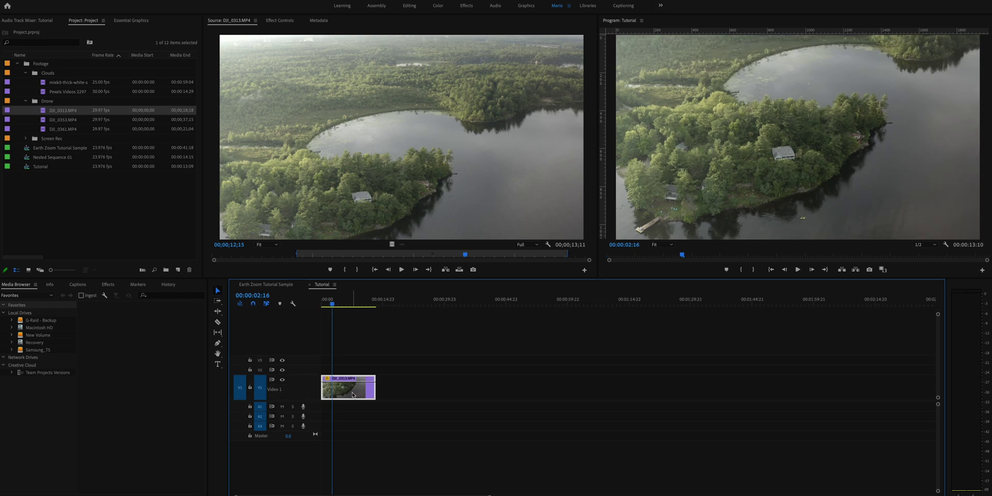
{"action": "right_click", "coordinate": [353, 395]}
{"action": "left_click", "coordinate": [397, 381]}
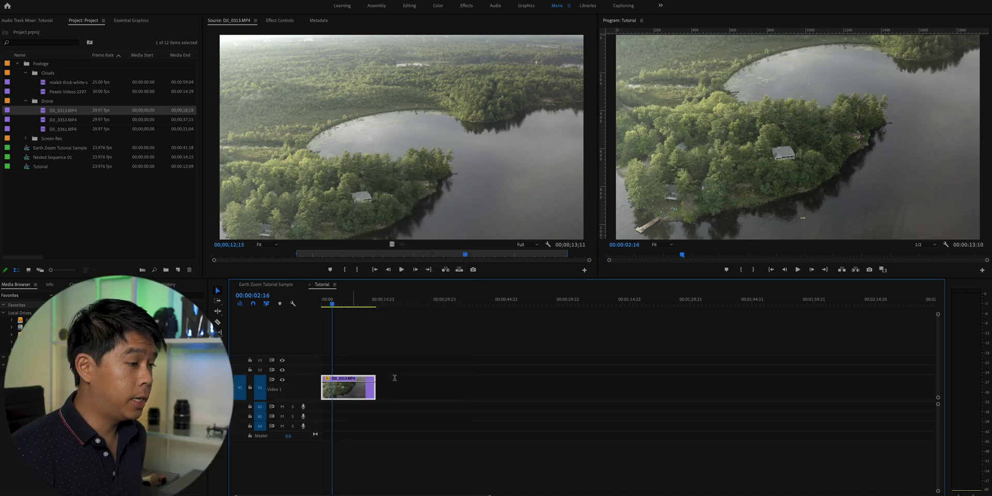
{"action": "left_click", "coordinate": [458, 254]}
{"action": "left_click", "coordinate": [512, 296]}
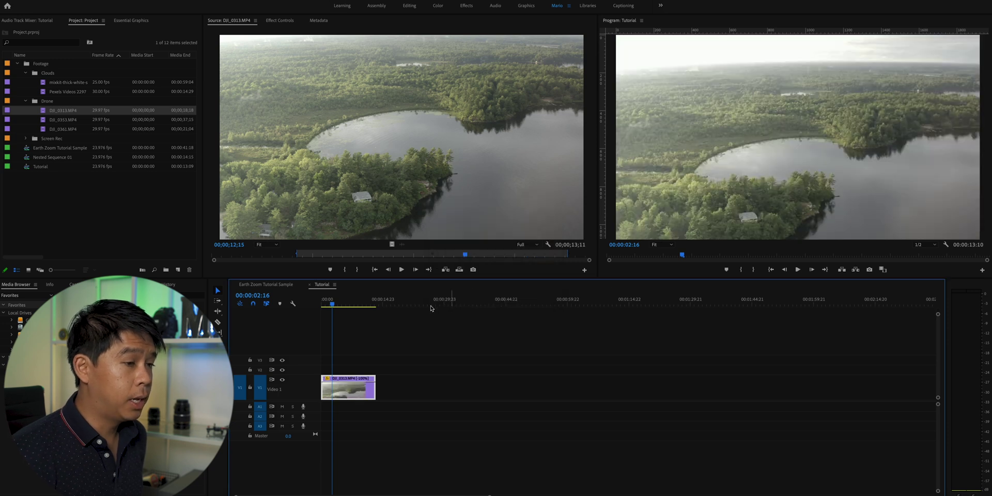
{"action": "key", "text": "Home"}
{"action": "key", "text": "space"}
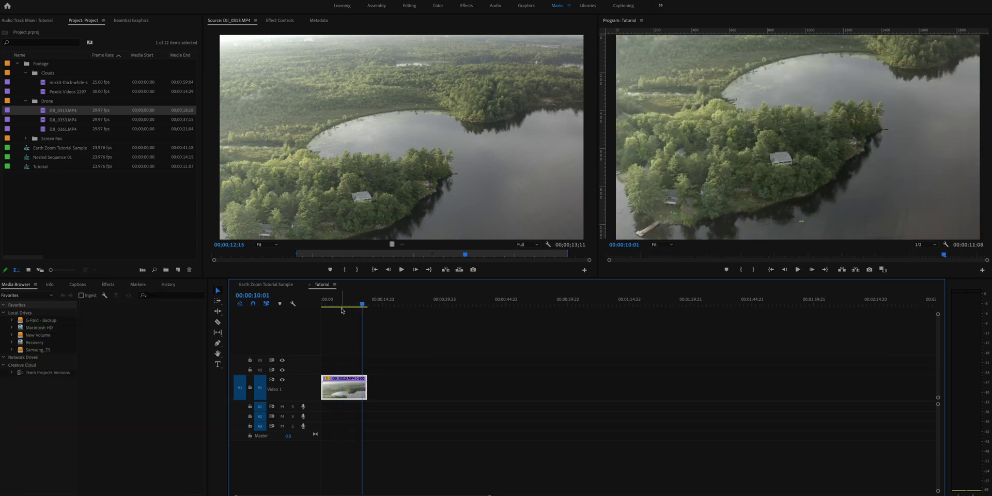
{"action": "left_click", "coordinate": [322, 299]}
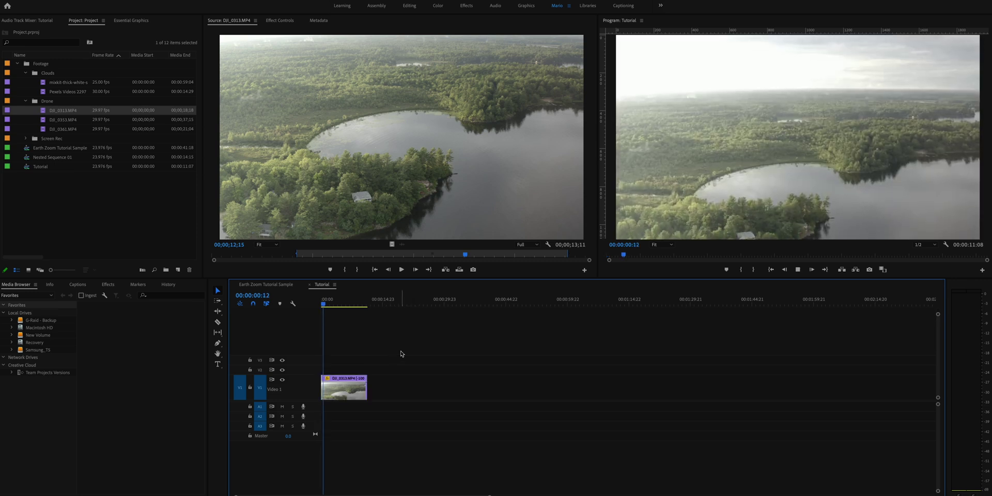
{"action": "key", "text": "space"}
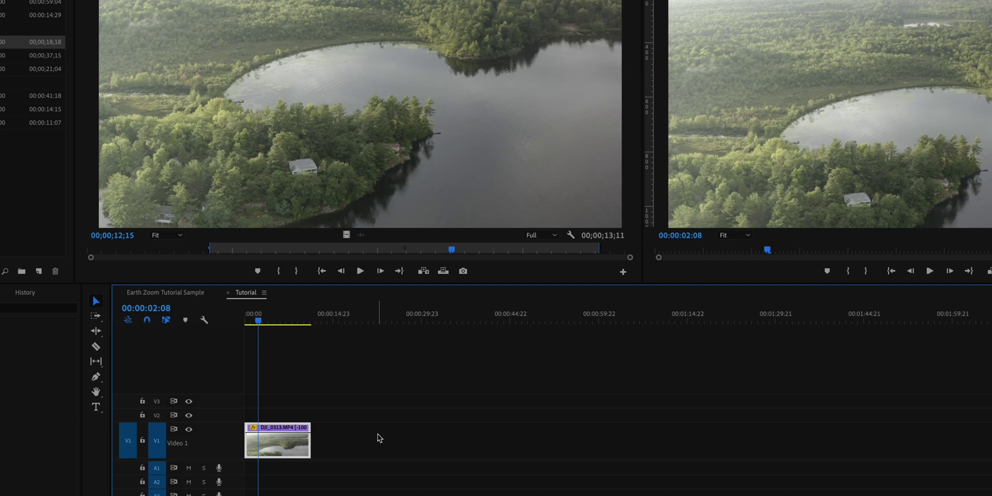
Set the reversed drone clip's speed to 150% and play it from the start
{"action": "key", "text": "ctrl+r"}
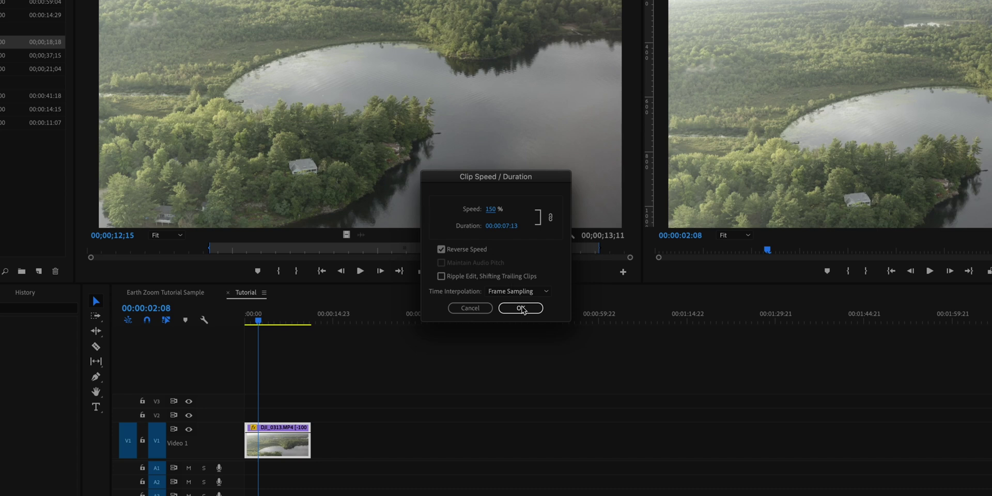
{"action": "left_click", "coordinate": [525, 307]}
{"action": "key", "text": "Home"}
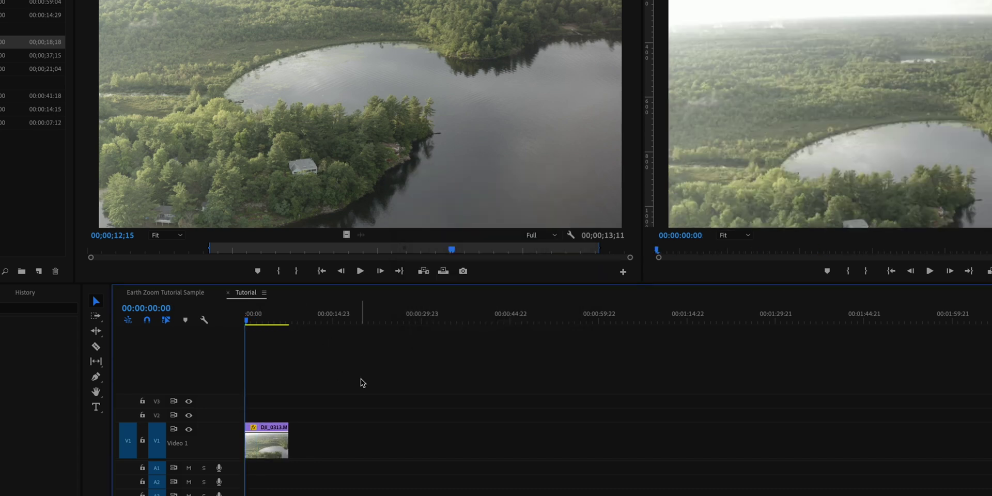
{"action": "key", "text": "space"}
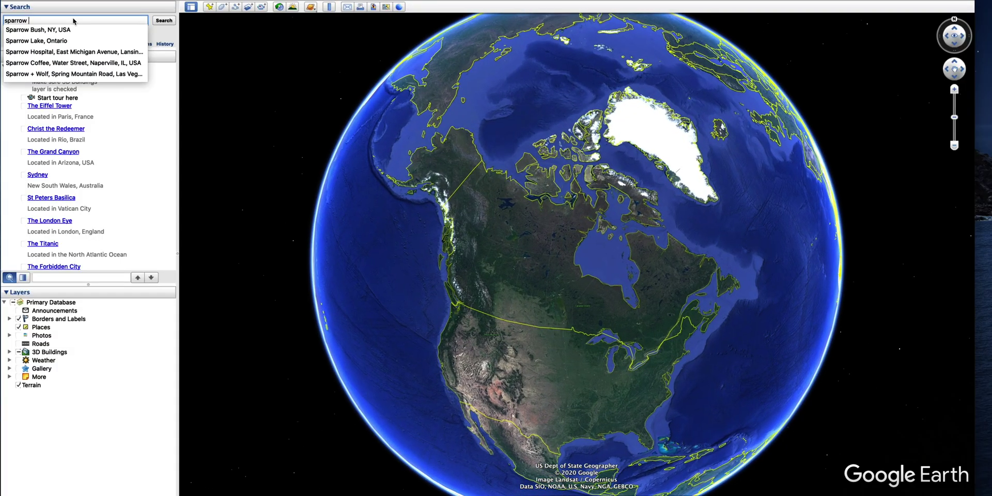
Extend the Google Earth search from 'sparrow' to 'sparrow lake'
{"action": "type", "text": "lake"}
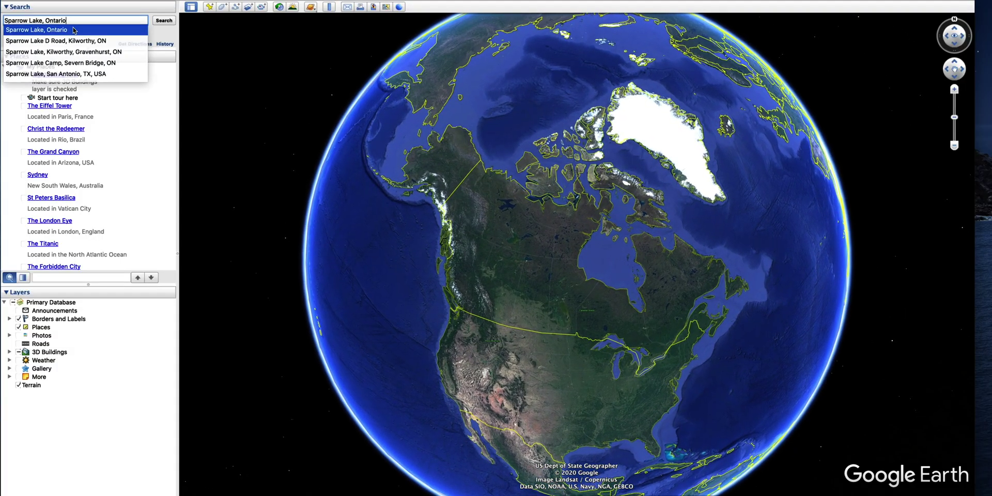
Fly to Sparrow Lake, Ontario, then centre the map on the lake and zoom in
{"action": "left_click", "coordinate": [74, 30]}
{"action": "left_click", "coordinate": [164, 21]}
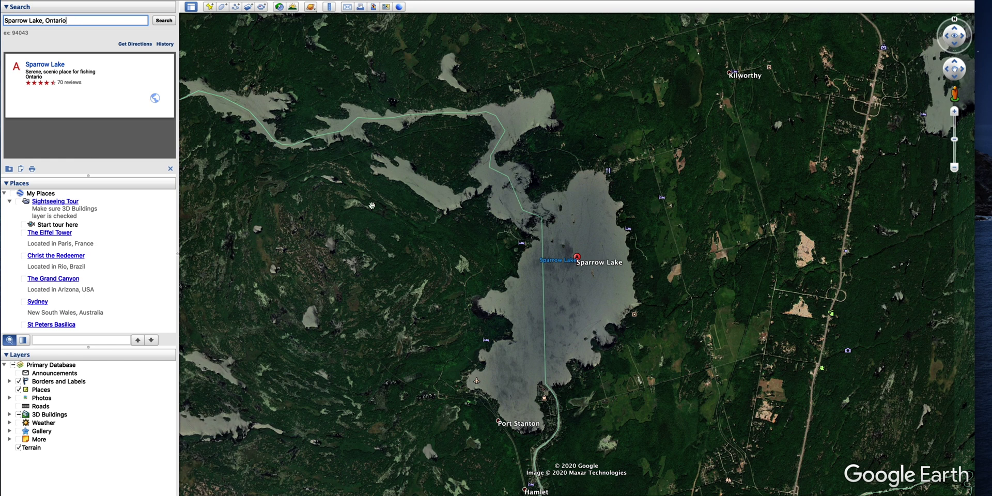
{"action": "left_click_drag", "start_coordinate": [497, 305], "coordinate": [550, 280]}
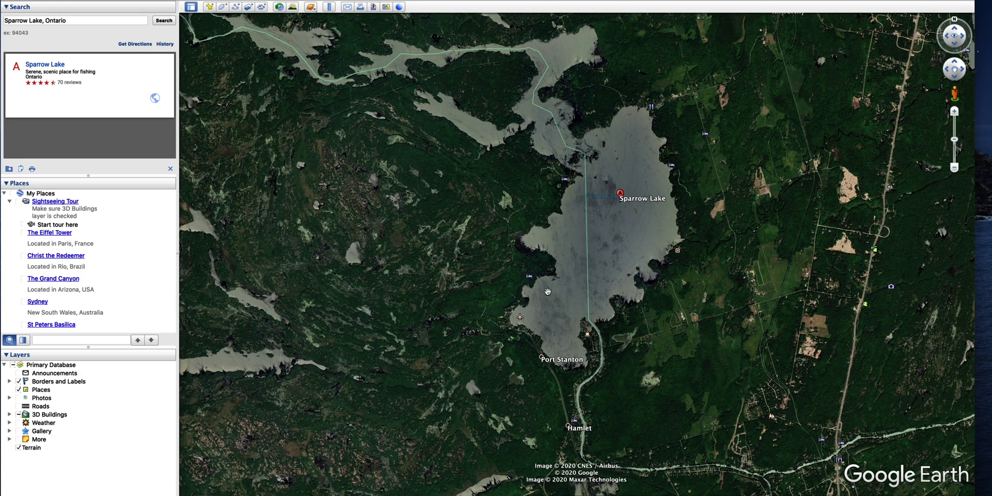
{"action": "scroll", "coordinate": [525, 305], "scroll_direction": "up", "scroll_amount": 5}
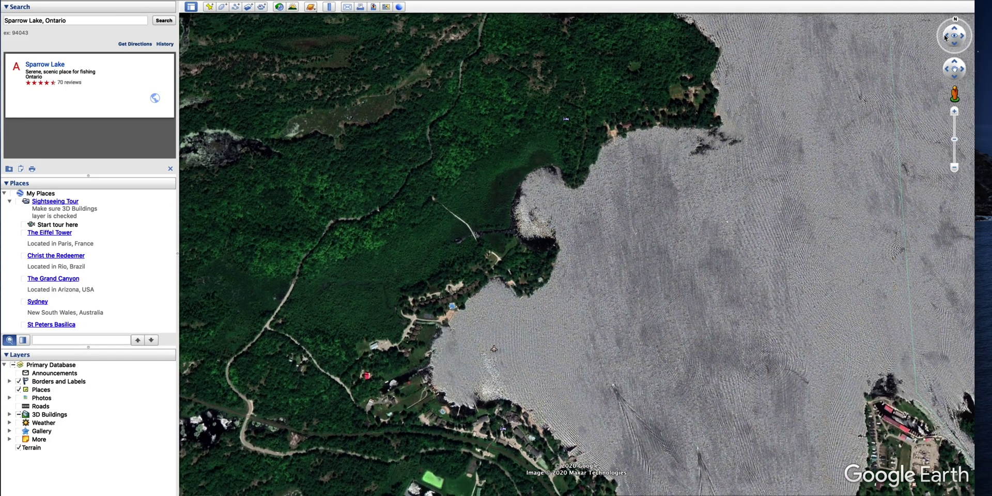
Rotate the view, zoom onto the lake's small inlet, then pull the zoom back slightly
{"action": "left_click", "coordinate": [945, 38]}
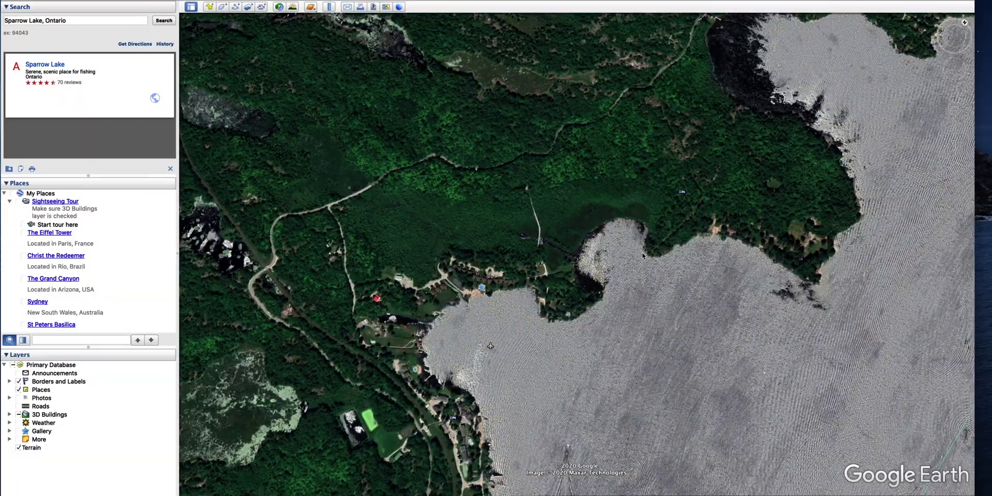
{"action": "double_click", "coordinate": [642, 242]}
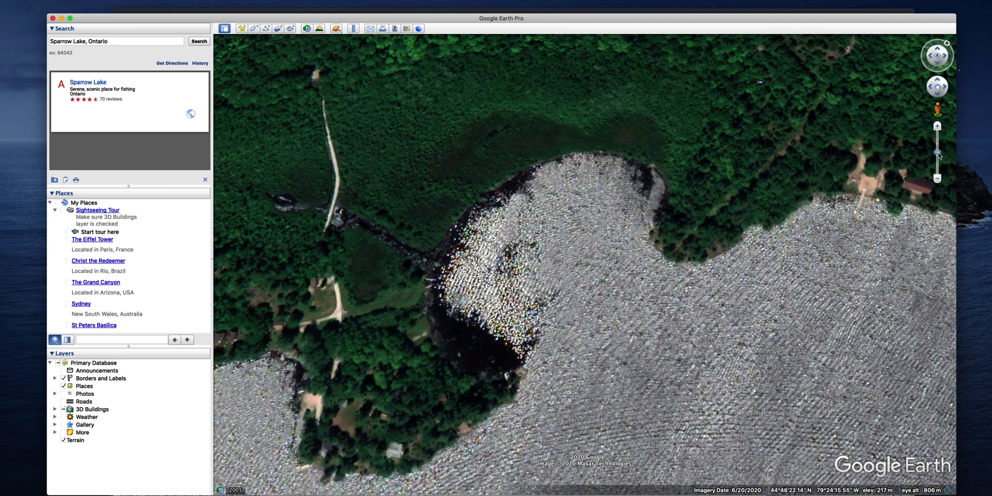
{"action": "left_click_drag", "start_coordinate": [939, 154], "coordinate": [937, 173]}
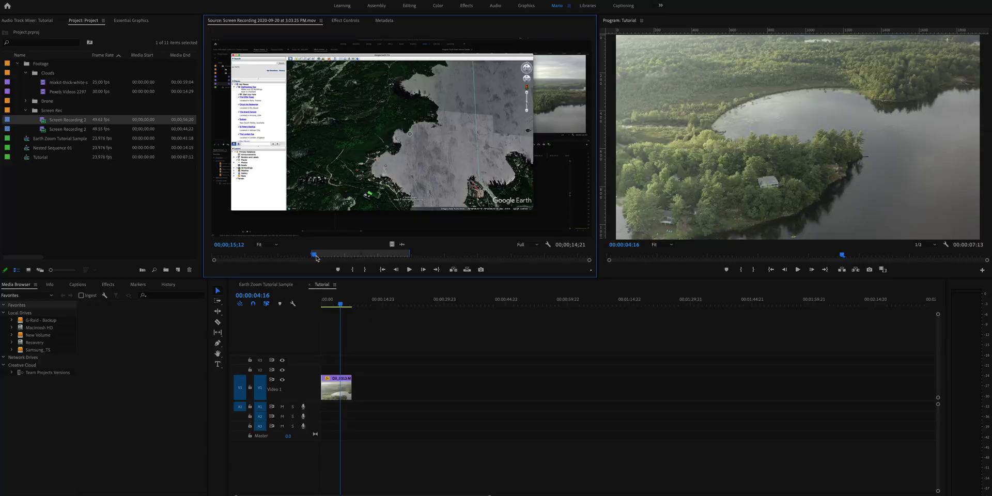
Scrub the Screen Recording and drop its video onto V1 right after DJI_0313
{"action": "mouse_move", "coordinate": [318, 258]}
{"action": "left_mouse_down"}
{"action": "mouse_move", "coordinate": [399, 257]}
{"action": "mouse_move", "coordinate": [318, 257]}
{"action": "left_mouse_up"}
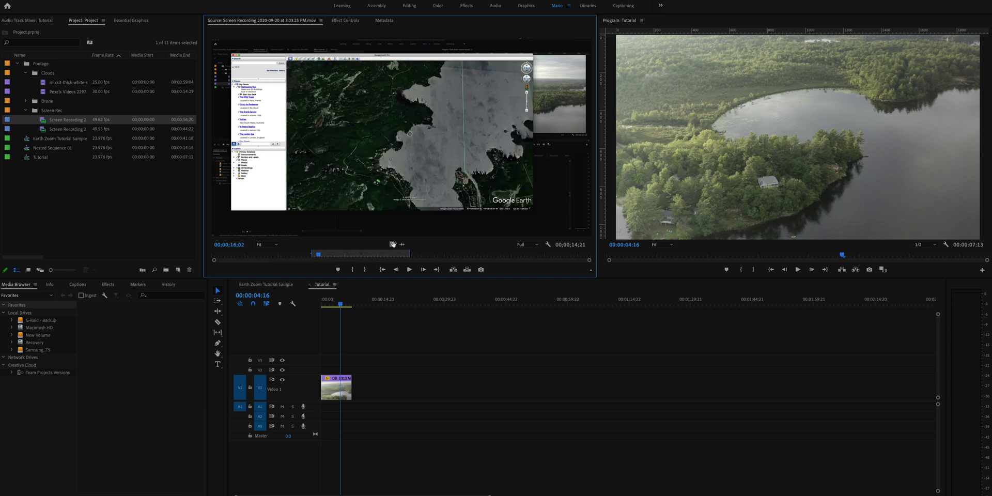
{"action": "left_click_drag", "start_coordinate": [392, 245], "coordinate": [387, 397]}
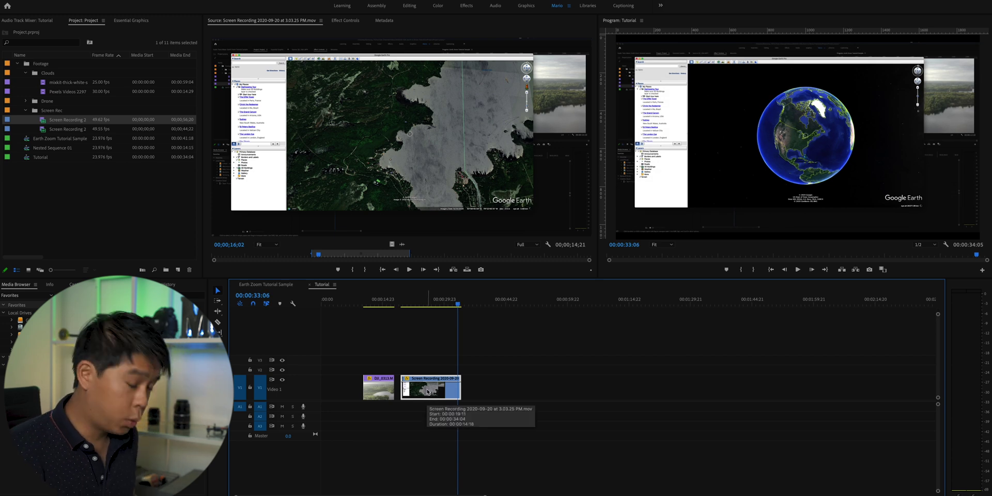
Speed the recording to 150% and move it ahead of the drone clip at the sequence start
{"action": "key", "text": "super+r"}
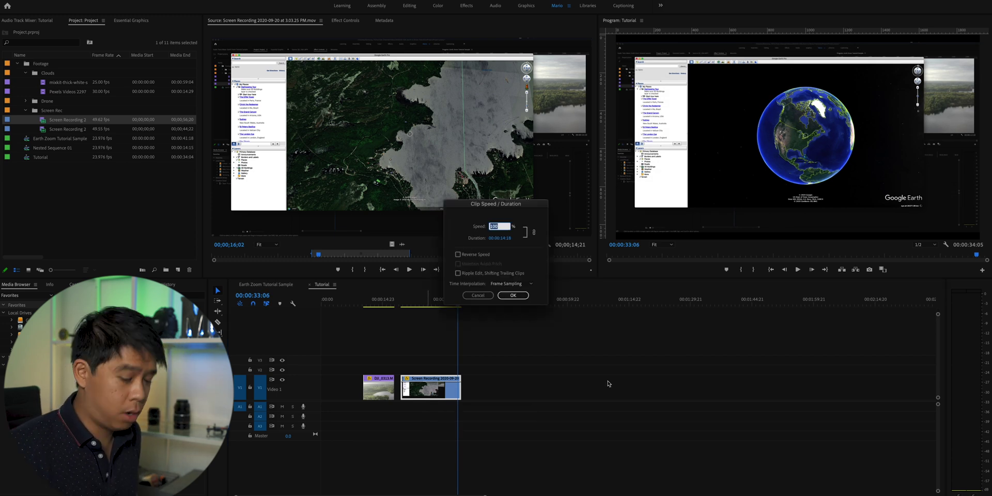
{"action": "type", "text": "150"}
{"action": "key", "text": "Return"}
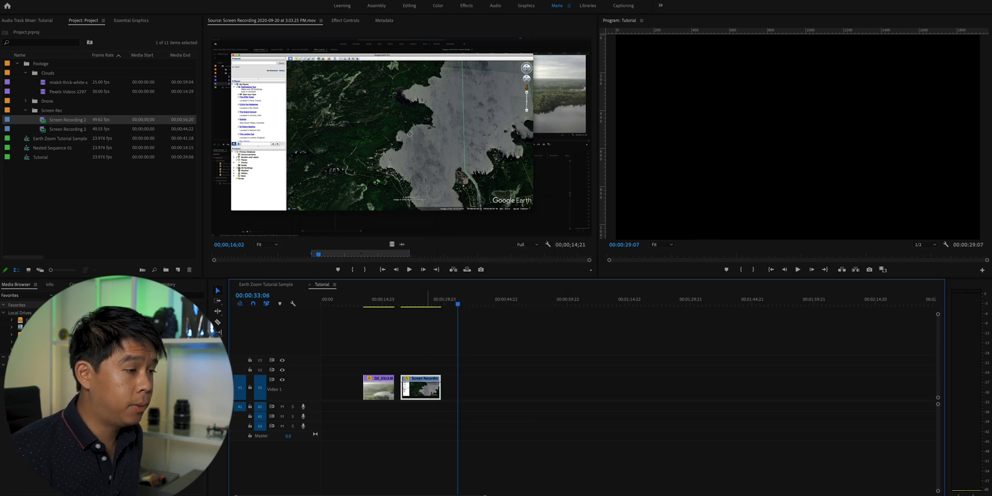
{"action": "left_click_drag", "start_coordinate": [421, 388], "coordinate": [354, 390]}
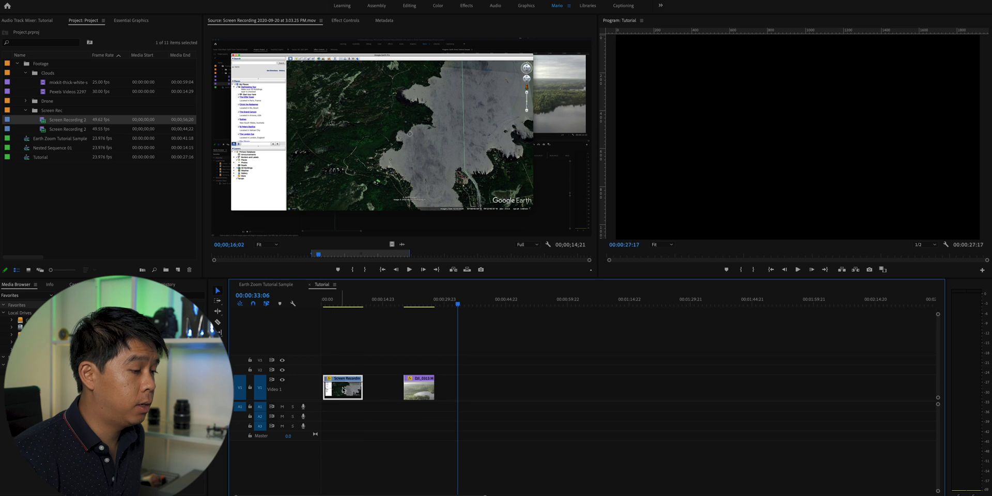
{"action": "key", "text": "Up"}
{"action": "key", "text": "Up"}
{"action": "key", "text": "Up"}
{"action": "key", "text": "space"}
{"action": "key", "text": "space"}
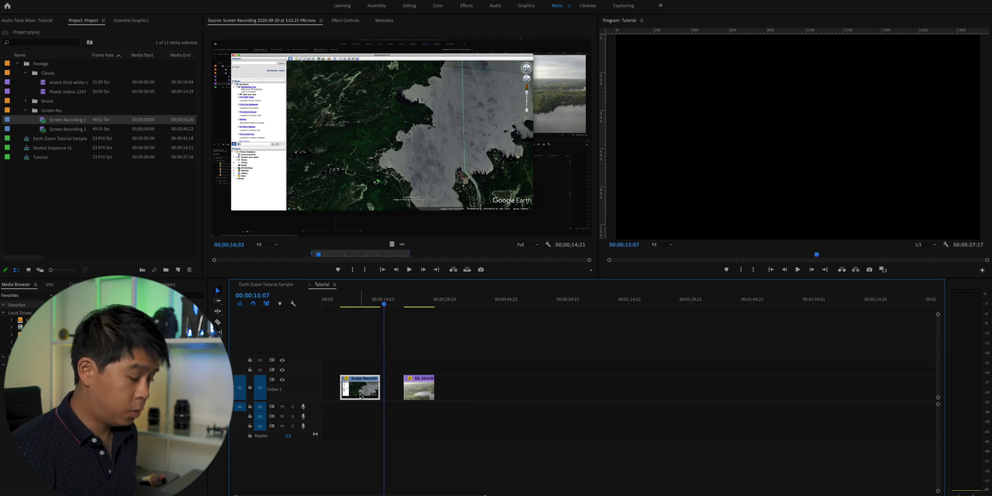
Change the recording's speed to 125% and scrub through the shortened Google Earth zoom
{"action": "key", "text": "super+r"}
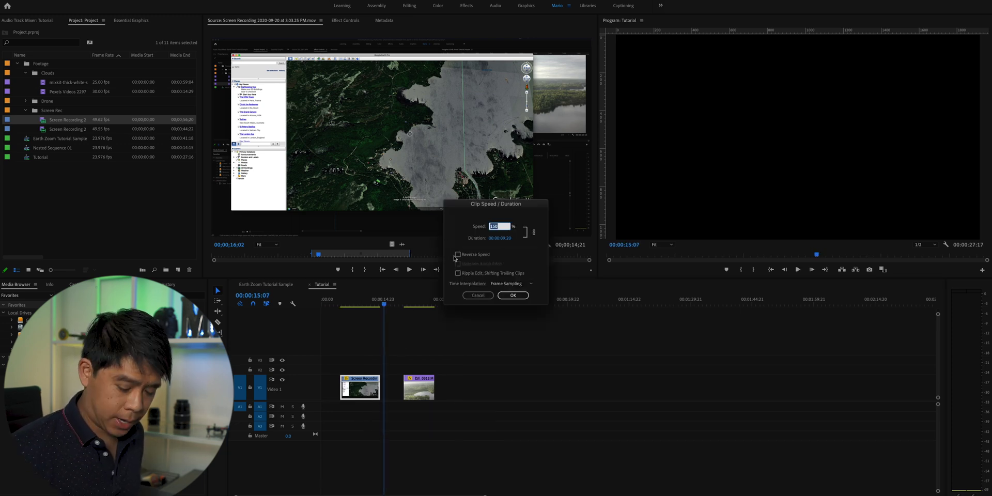
{"action": "type", "text": "1"}
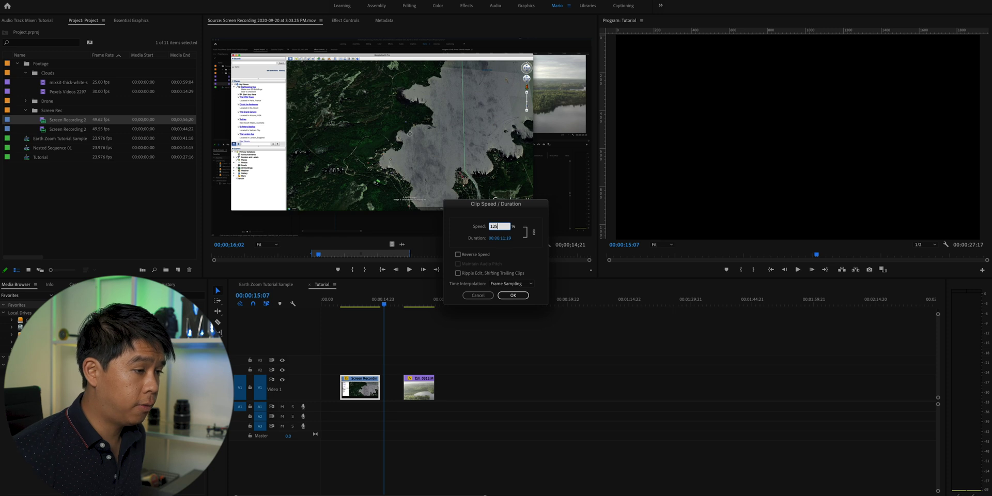
{"action": "key", "text": "Return"}
{"action": "left_click_drag", "start_coordinate": [384, 300], "coordinate": [342, 299]}
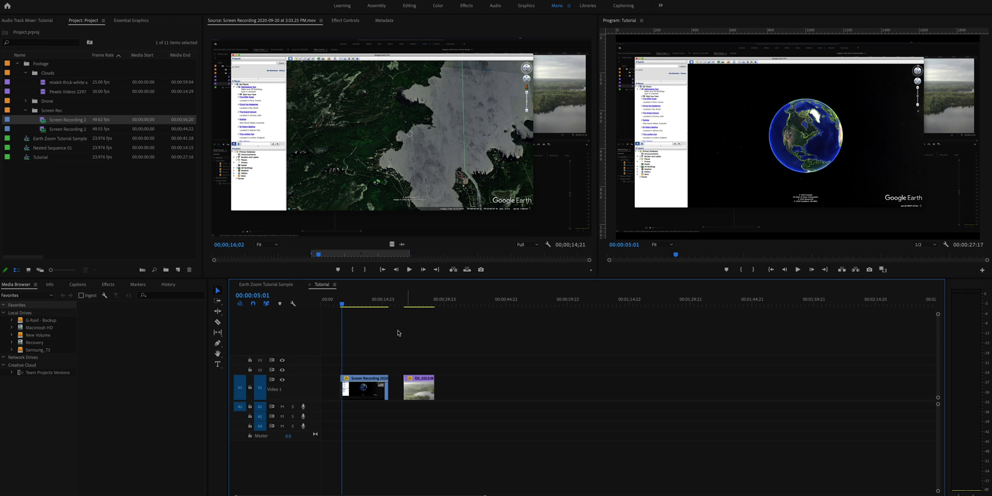
{"action": "left_click_drag", "start_coordinate": [341, 304], "coordinate": [352, 305]}
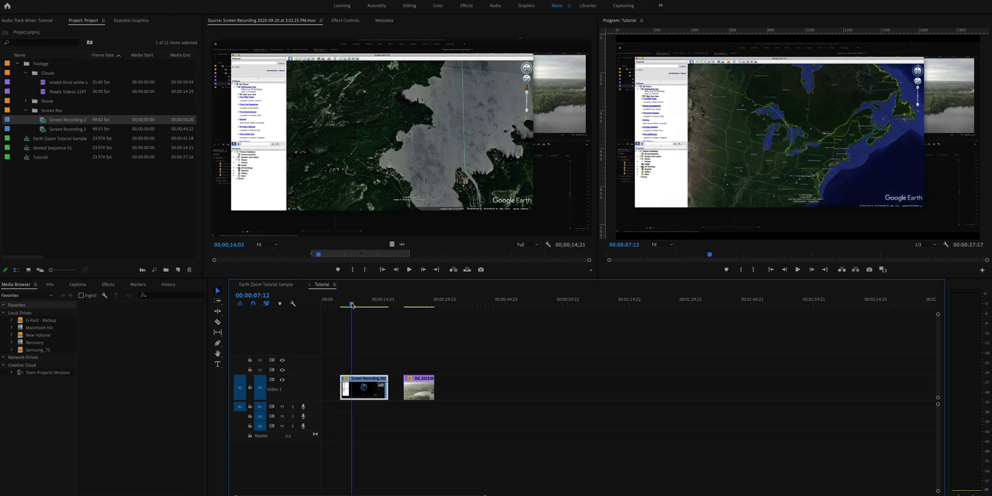
{"action": "key", "text": "super+z"}
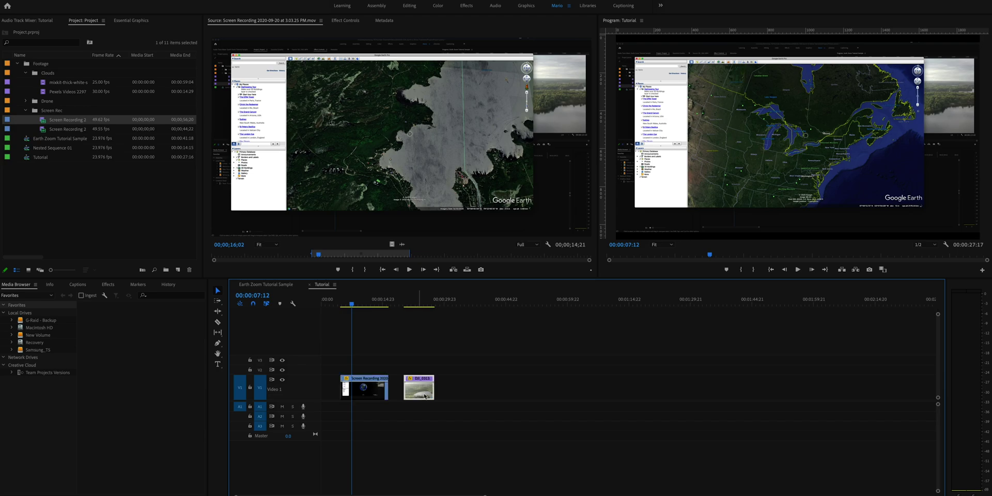
Enable Reverse Speed on the 125% Screen Recording clip
{"action": "right_click", "coordinate": [492, 457]}
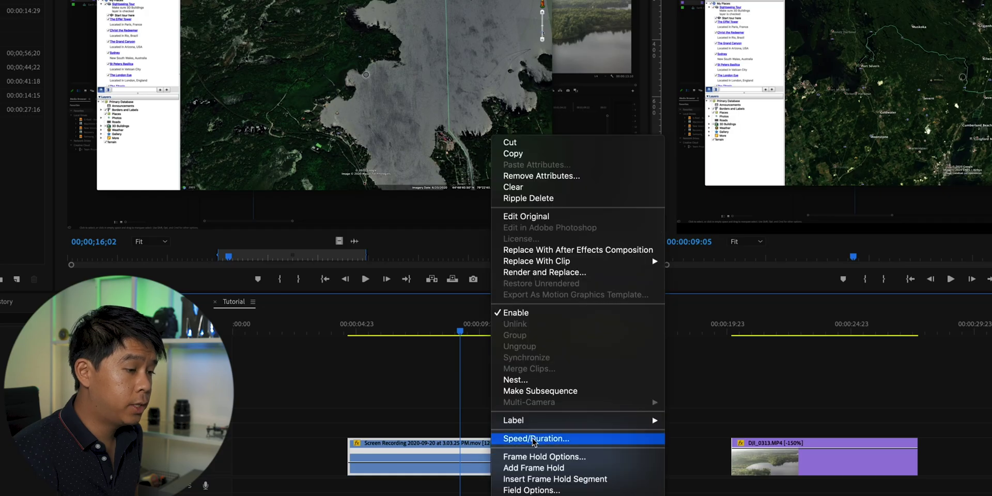
{"action": "left_click", "coordinate": [550, 437]}
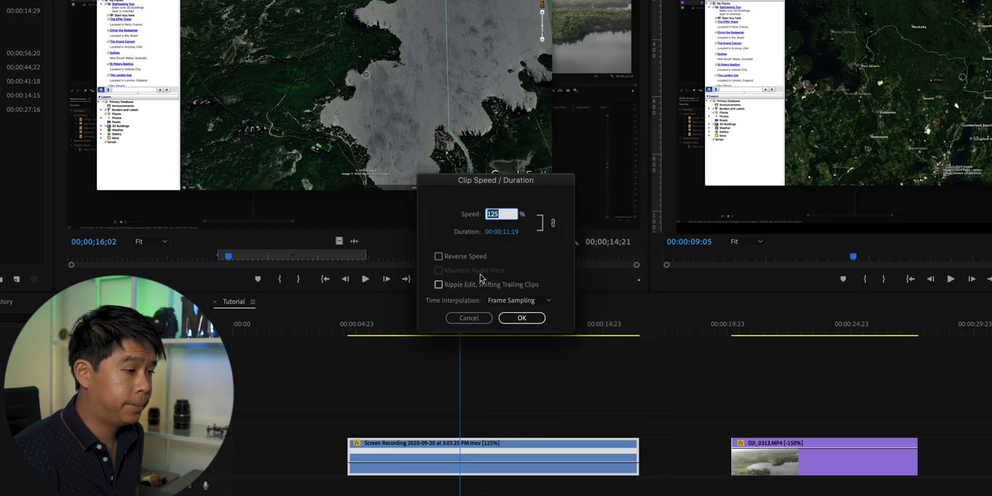
{"action": "left_click", "coordinate": [454, 257]}
{"action": "left_click", "coordinate": [522, 318]}
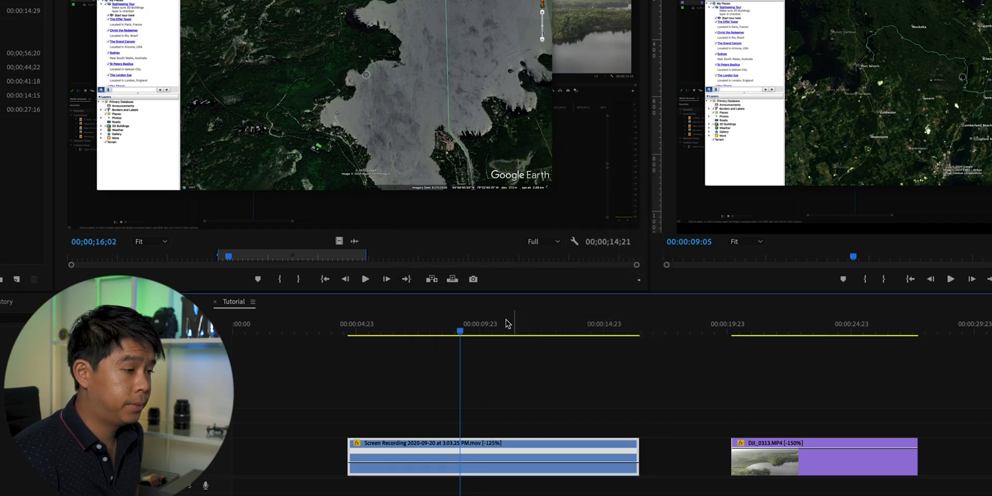
{"action": "left_click", "coordinate": [524, 389]}
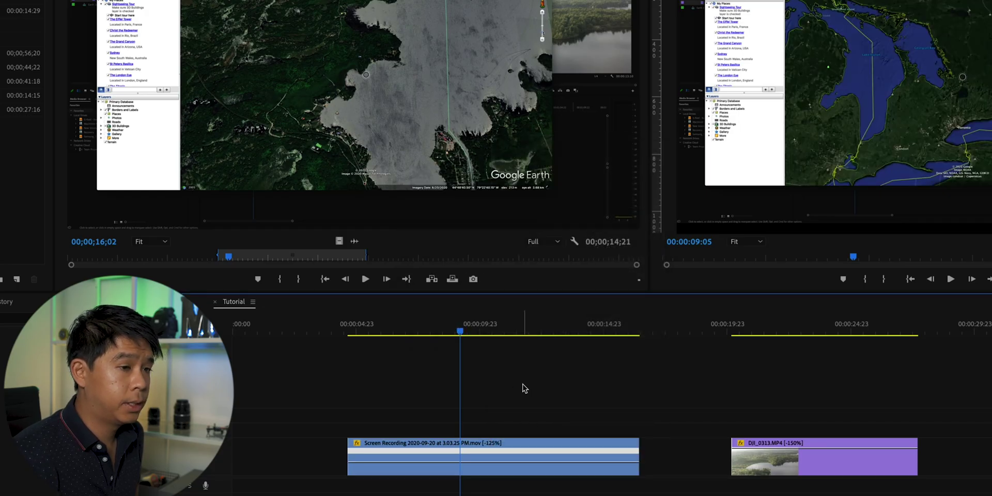
Move the playhead to 4:23 and nest the recording as Nested Sequence 03
{"action": "left_click", "coordinate": [355, 326]}
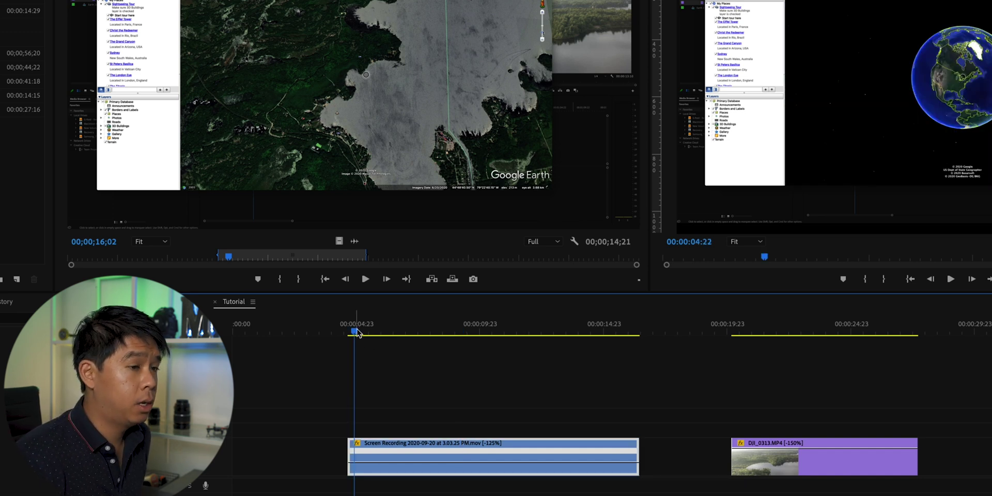
{"action": "left_click_drag", "start_coordinate": [355, 330], "coordinate": [386, 334]}
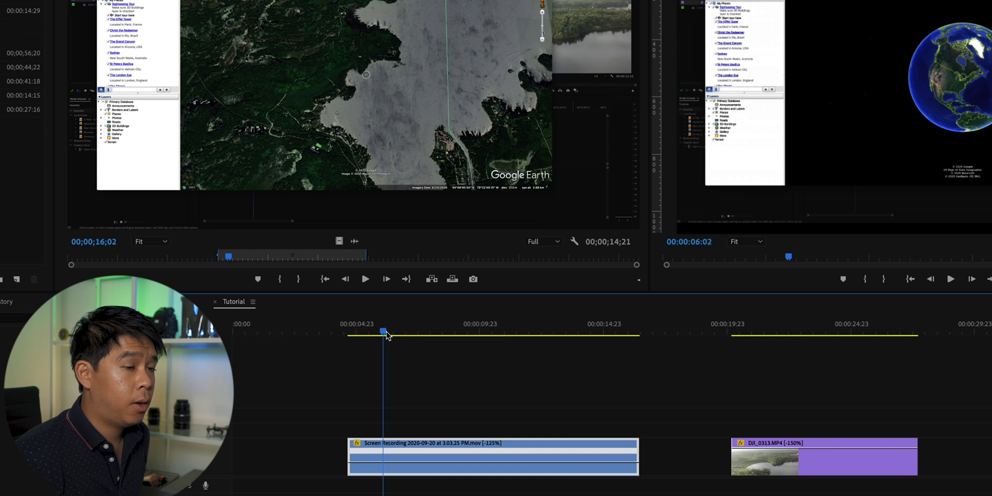
{"action": "right_click", "coordinate": [502, 452]}
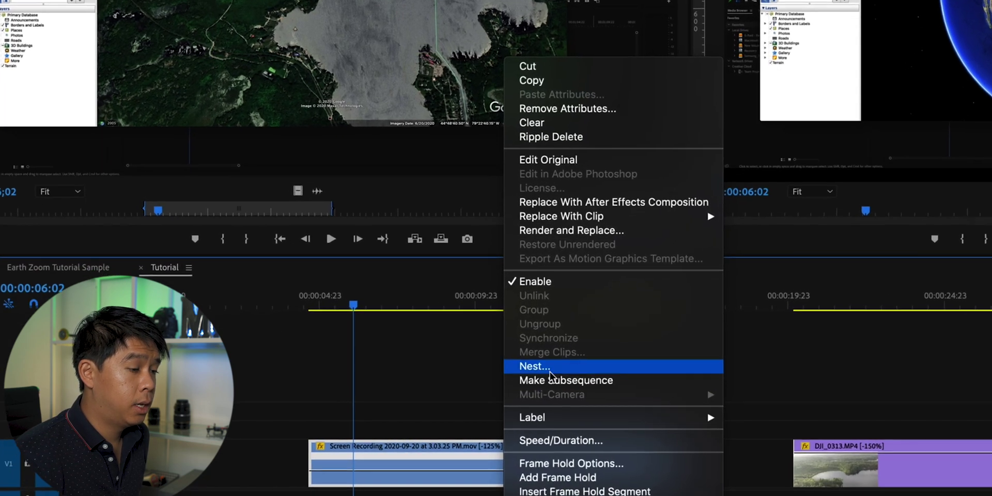
{"action": "left_click", "coordinate": [555, 360]}
{"action": "left_click", "coordinate": [540, 205]}
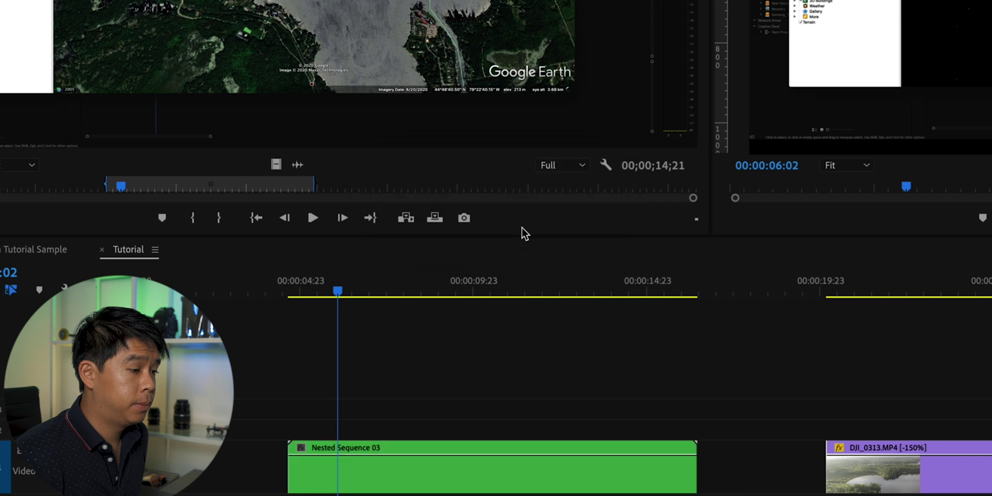
Show Time Remapping > Speed on Nested Sequence 03 and find the frame where the speed-up begins
{"action": "right_click", "coordinate": [411, 471]}
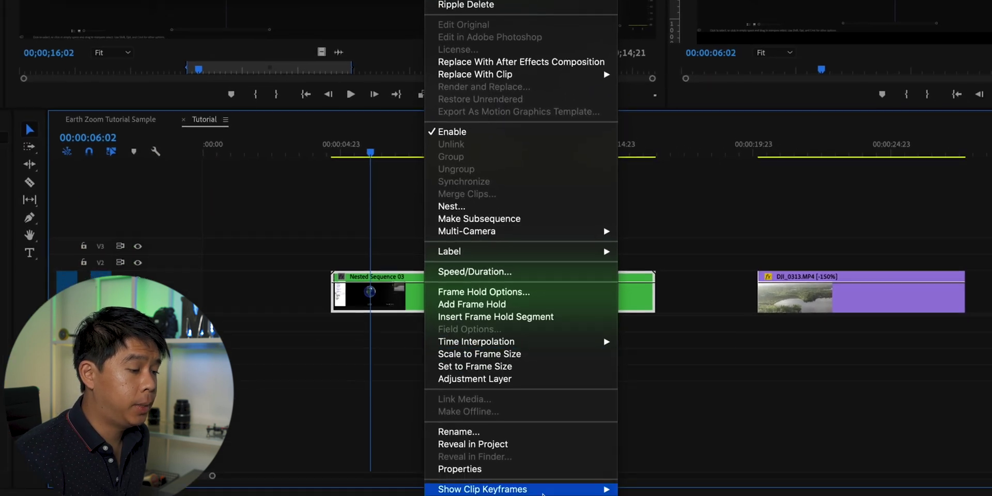
{"action": "mouse_move", "coordinate": [543, 493]}
{"action": "mouse_move", "coordinate": [723, 490]}
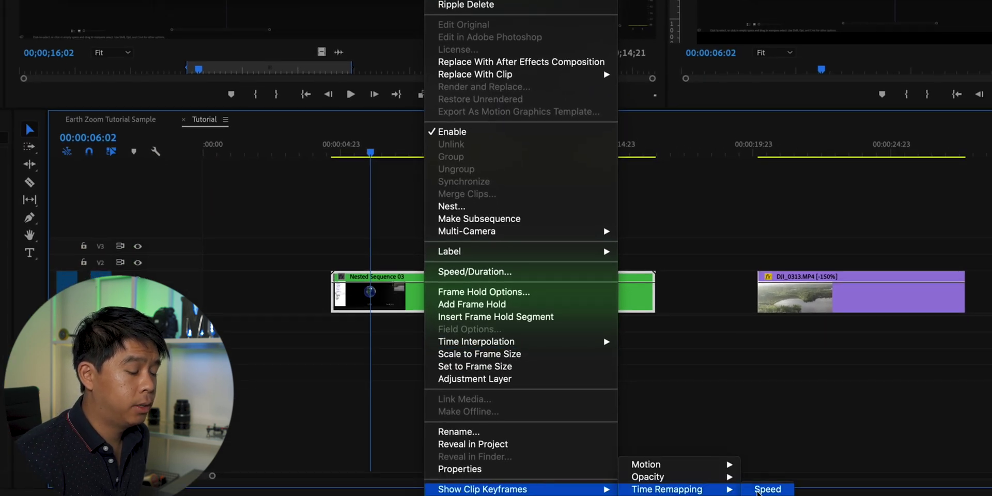
{"action": "left_click", "coordinate": [765, 489]}
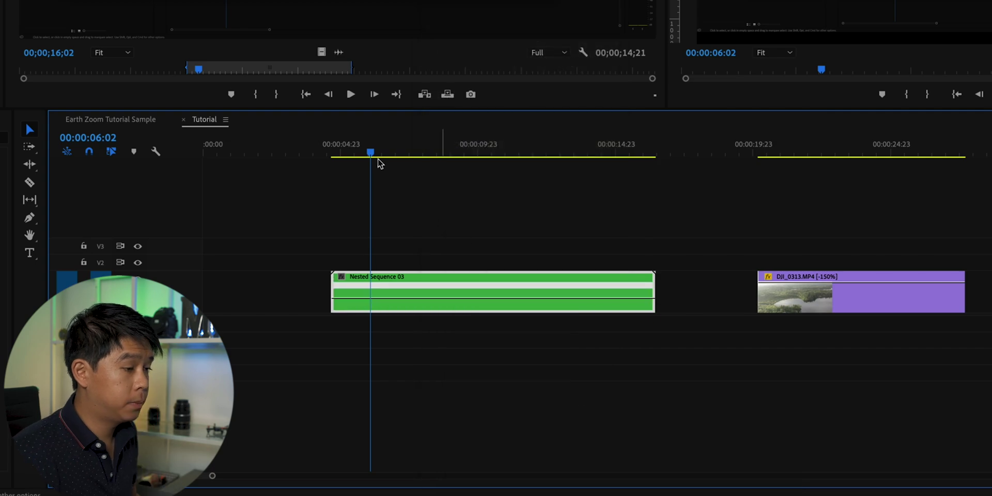
{"action": "left_click_drag", "start_coordinate": [380, 163], "coordinate": [433, 162]}
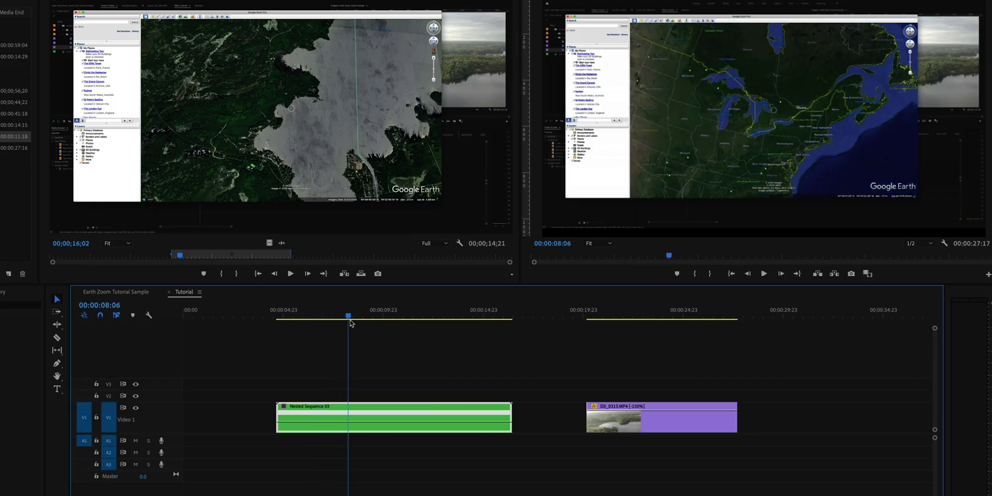
{"action": "left_click_drag", "start_coordinate": [350, 323], "coordinate": [364, 324]}
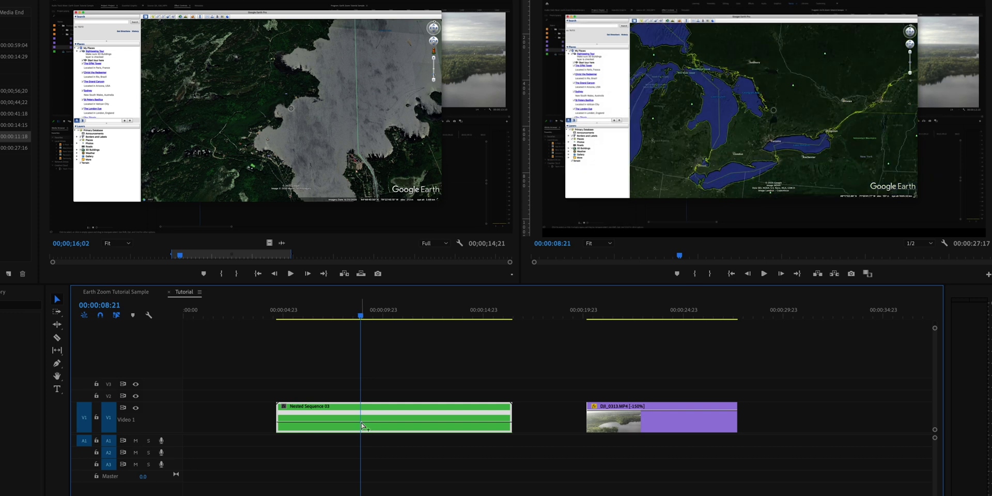
Raise the speed after the keyframe, split it into a smooth ramp, and render to preview
{"action": "left_click_drag", "start_coordinate": [414, 425], "coordinate": [412, 368]}
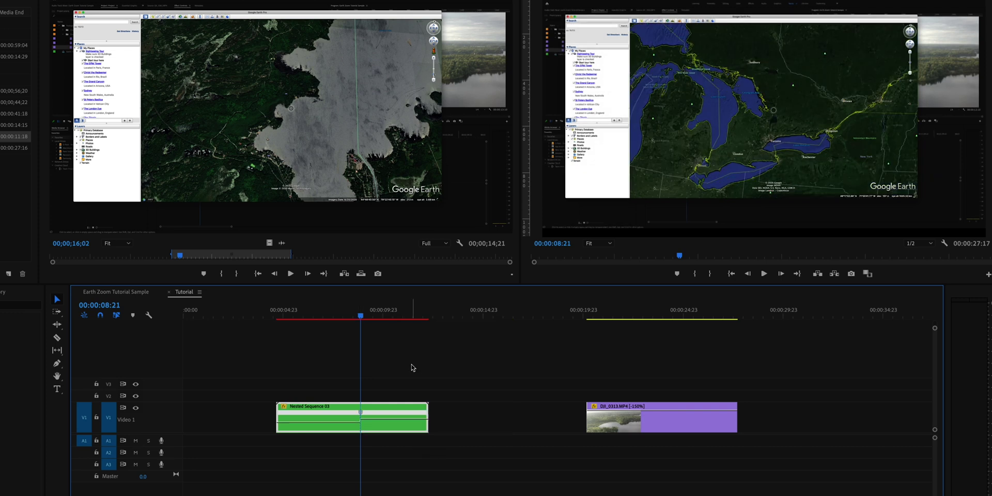
{"action": "left_click_drag", "start_coordinate": [401, 422], "coordinate": [399, 396]}
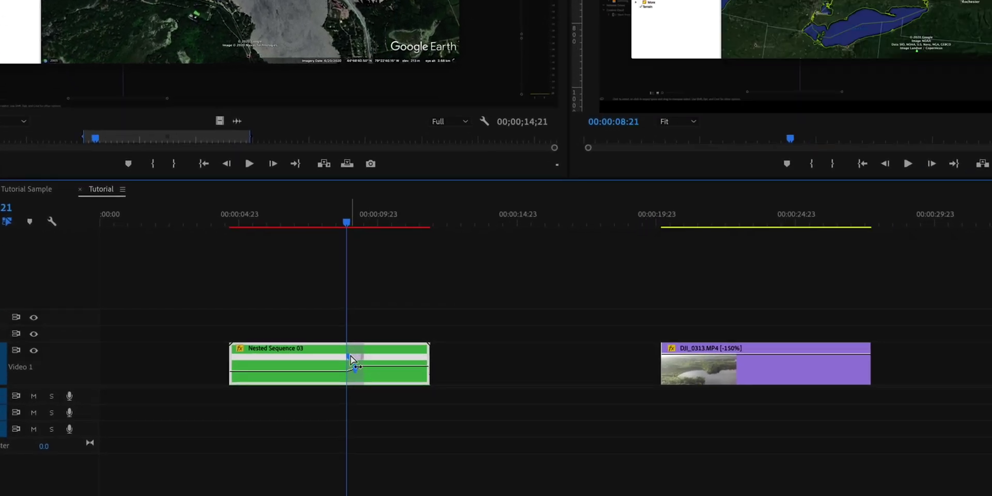
{"action": "left_click_drag", "start_coordinate": [351, 357], "coordinate": [356, 366]}
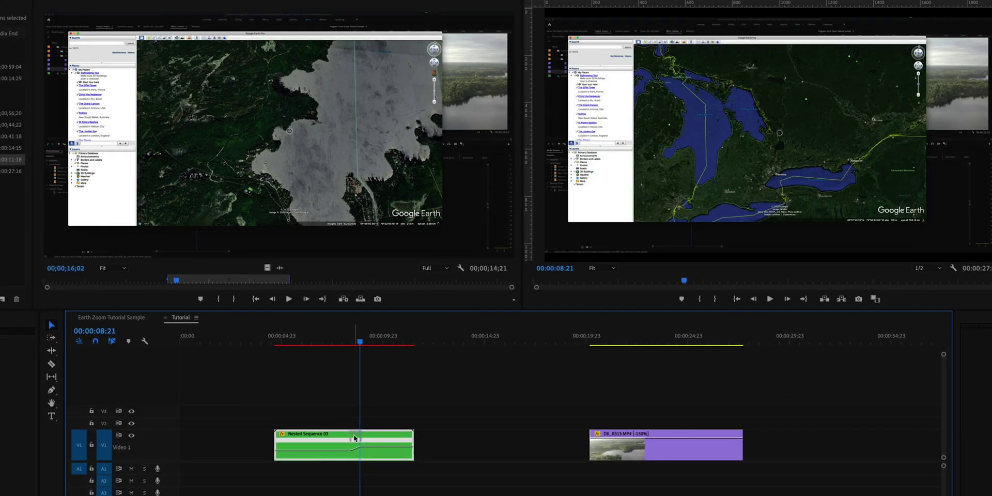
{"action": "key", "text": "Return"}
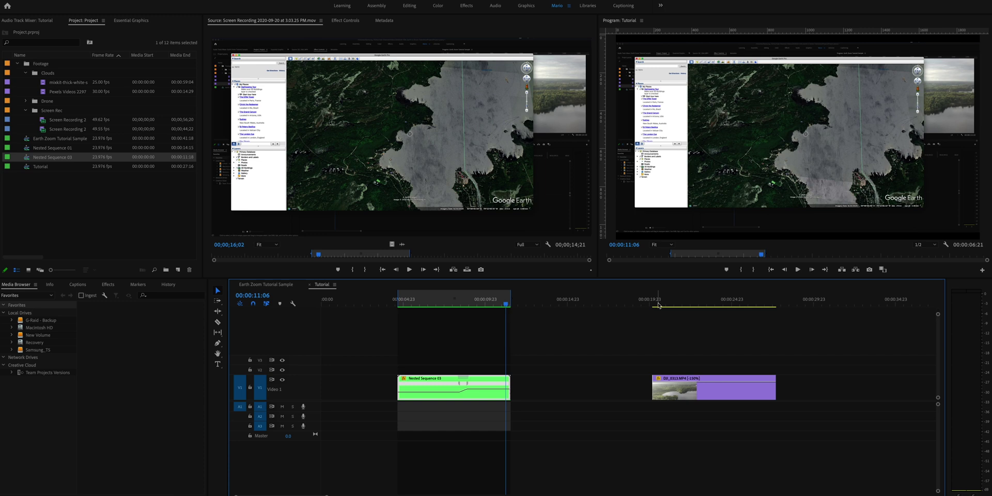
{"action": "left_click", "coordinate": [425, 300]}
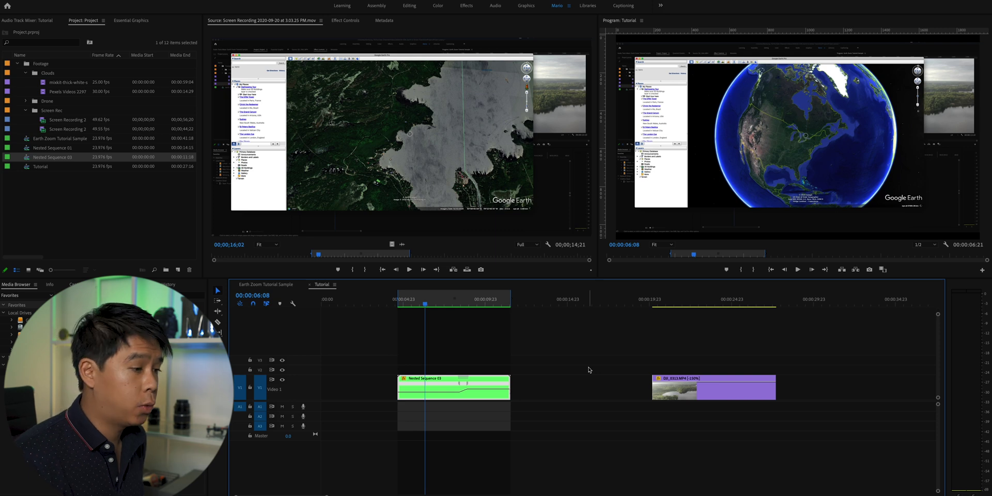
Scale Nested Sequence 03 up to about 172 in Effect Controls' Motion settings
{"action": "left_click", "coordinate": [345, 20]}
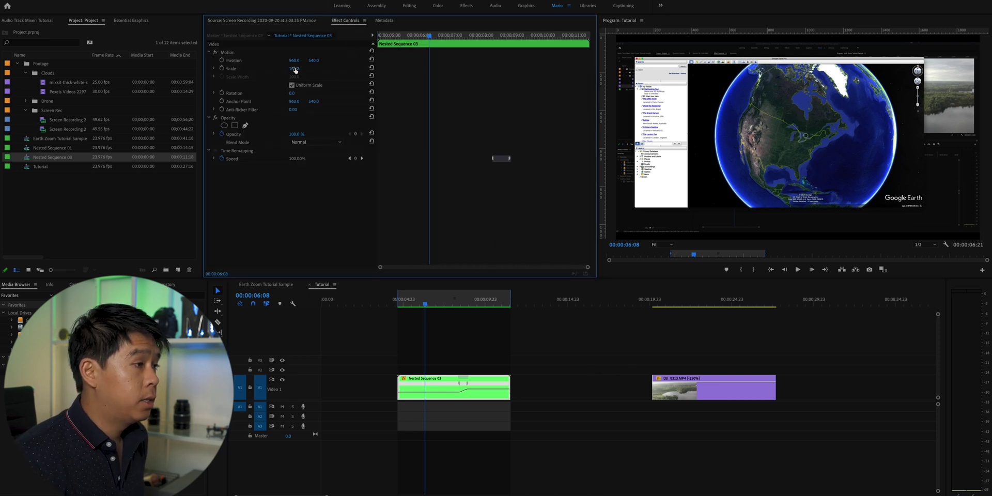
{"action": "left_click_drag", "start_coordinate": [294, 71], "coordinate": [305, 70]}
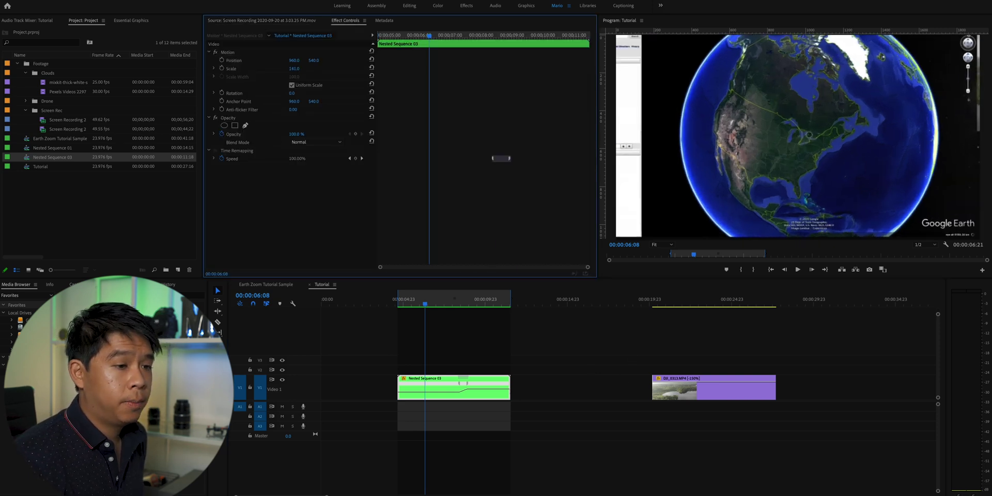
{"action": "left_click_drag", "start_coordinate": [294, 68], "coordinate": [326, 61]}
{"action": "left_click_drag", "start_coordinate": [412, 303], "coordinate": [397, 304]}
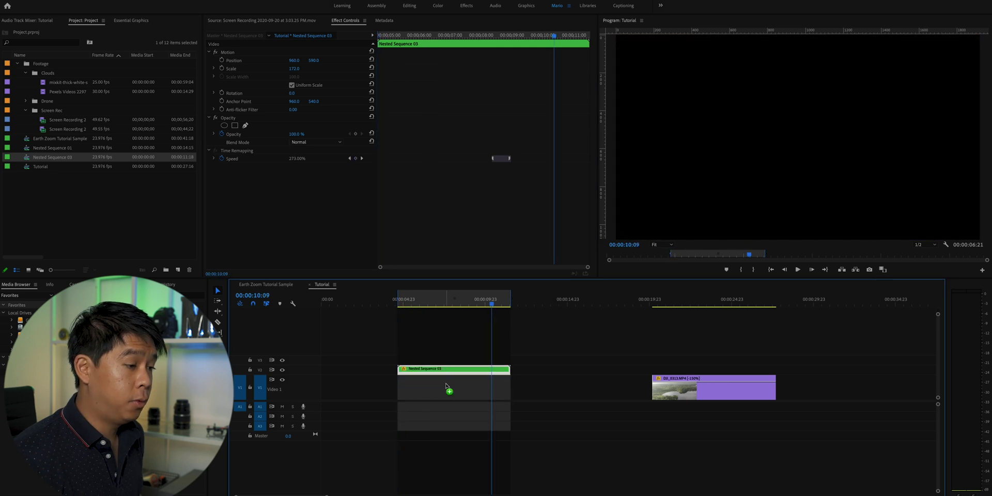
Move Nested Sequence 03 up to V2 and slide DJI_0313 left on V1 under its end
{"action": "key", "text": "space"}
{"action": "left_click_drag", "start_coordinate": [484, 381], "coordinate": [485, 370]}
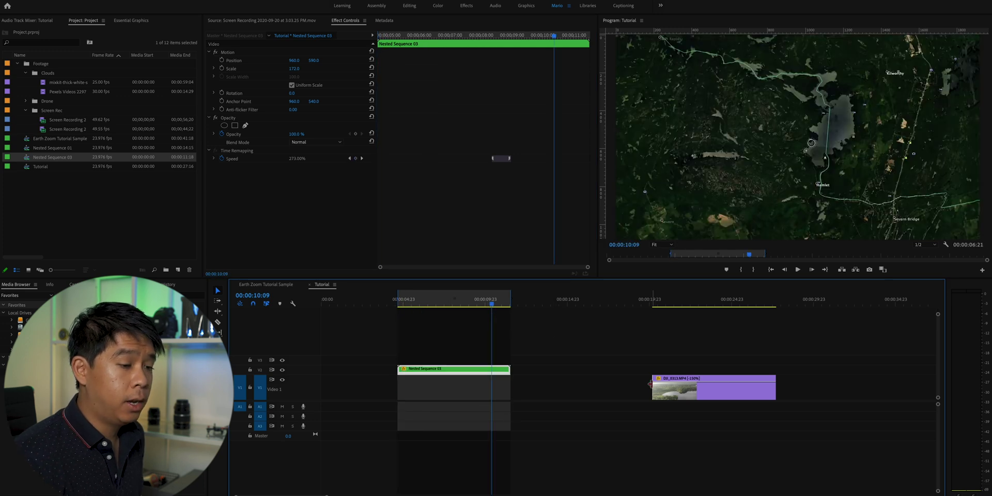
{"action": "left_click_drag", "start_coordinate": [679, 392], "coordinate": [530, 392]}
{"action": "left_click", "coordinate": [505, 368]}
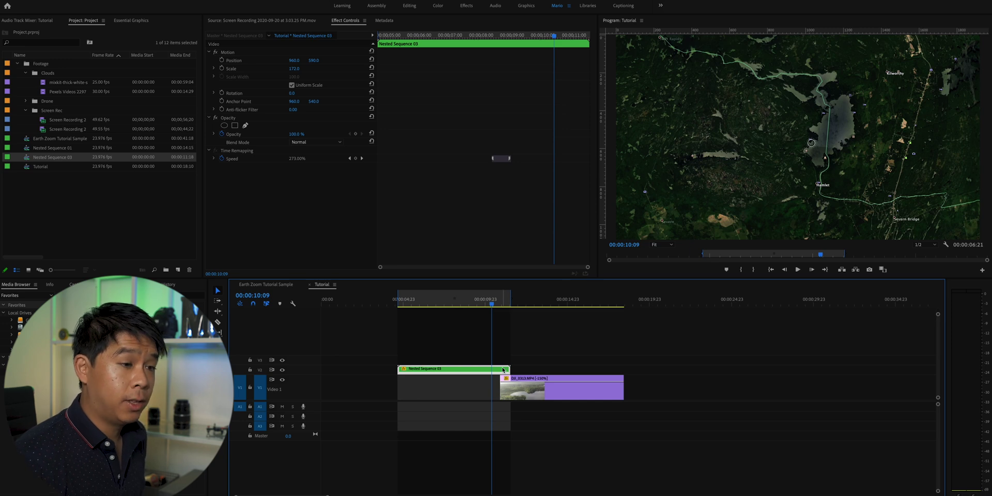
{"action": "left_click_drag", "start_coordinate": [495, 308], "coordinate": [502, 306]}
{"action": "left_click", "coordinate": [523, 392]}
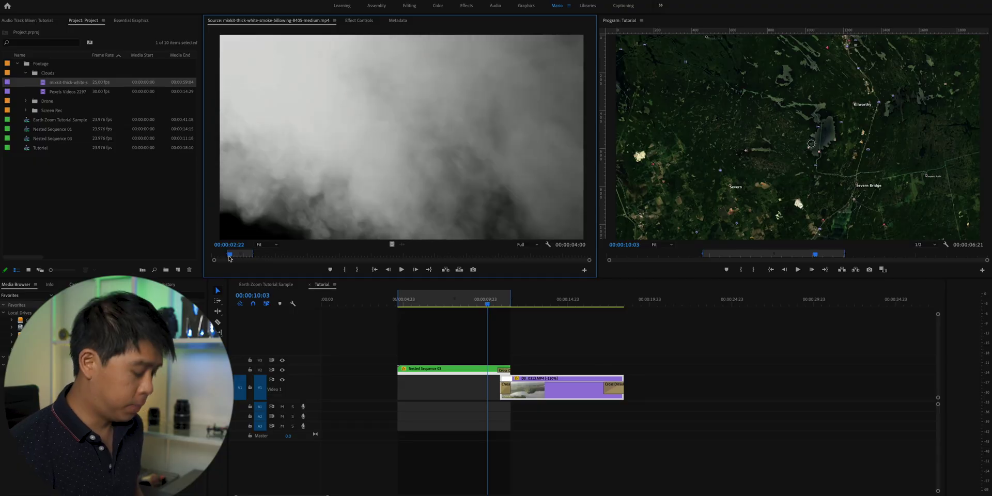
Place the mixkit white smoke clip on V3 at the playhead, above the drone clip's start
{"action": "left_click_drag", "start_coordinate": [229, 258], "coordinate": [247, 258]}
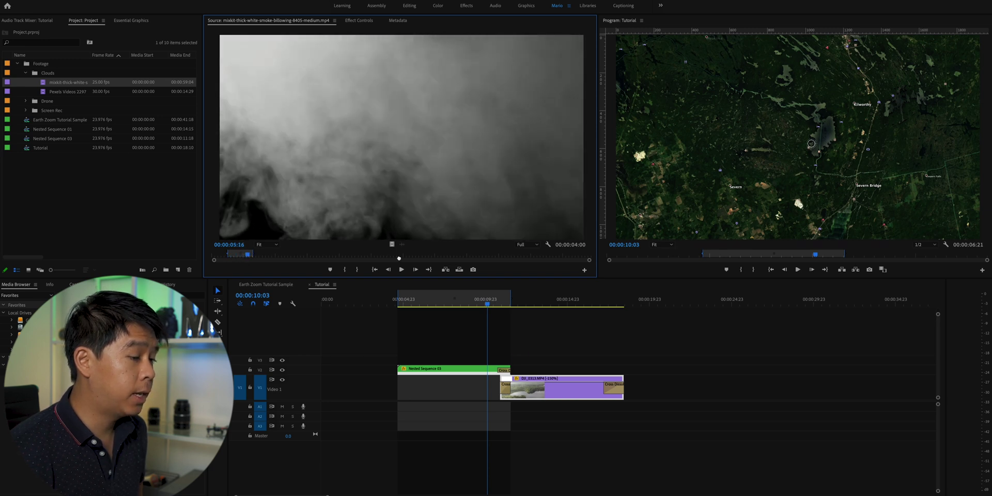
{"action": "left_click_drag", "start_coordinate": [399, 258], "coordinate": [509, 358]}
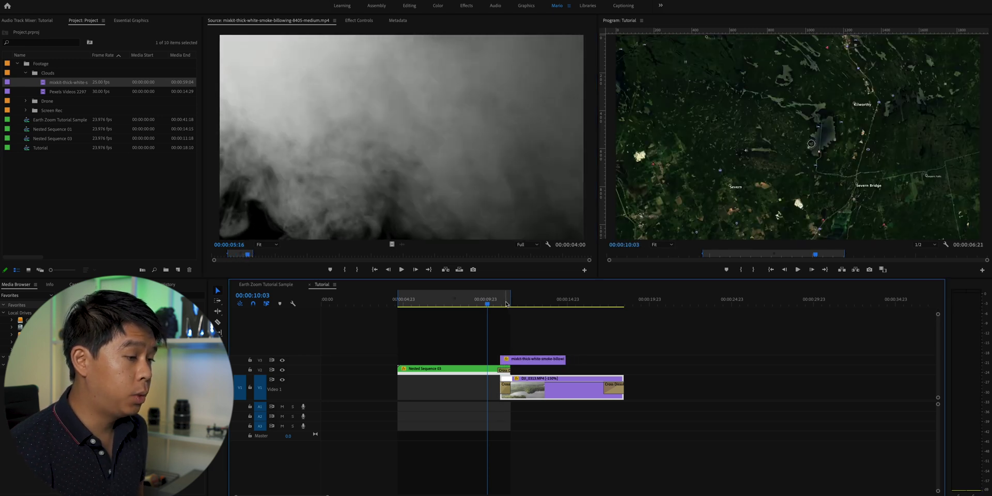
{"action": "left_click", "coordinate": [506, 304]}
Set the smoke clip's blend mode to Screen in Effect Controls and scrub to preview
{"action": "left_click", "coordinate": [536, 364]}
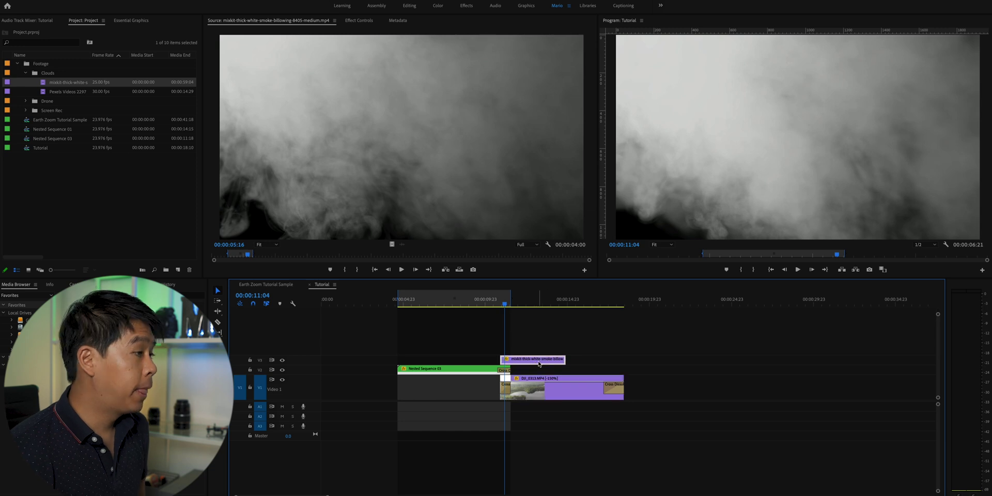
{"action": "left_click", "coordinate": [364, 21]}
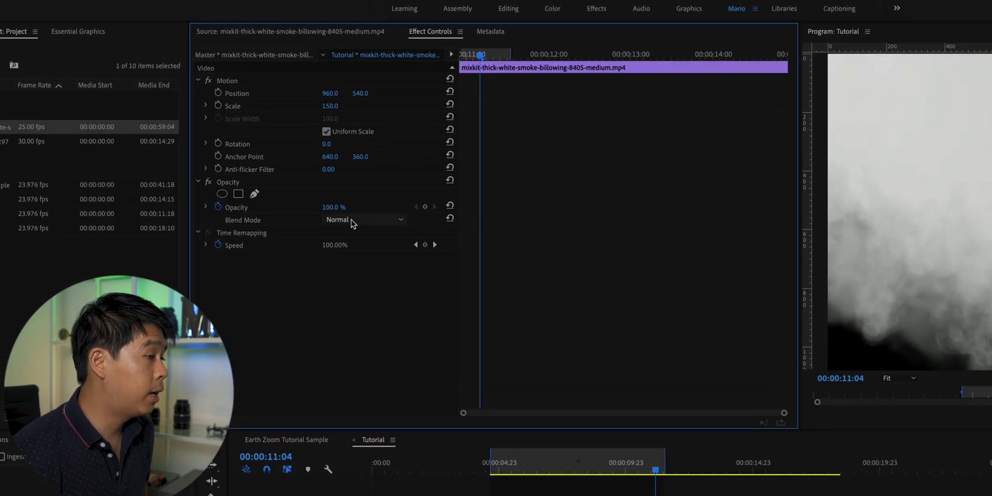
{"action": "left_click", "coordinate": [356, 221]}
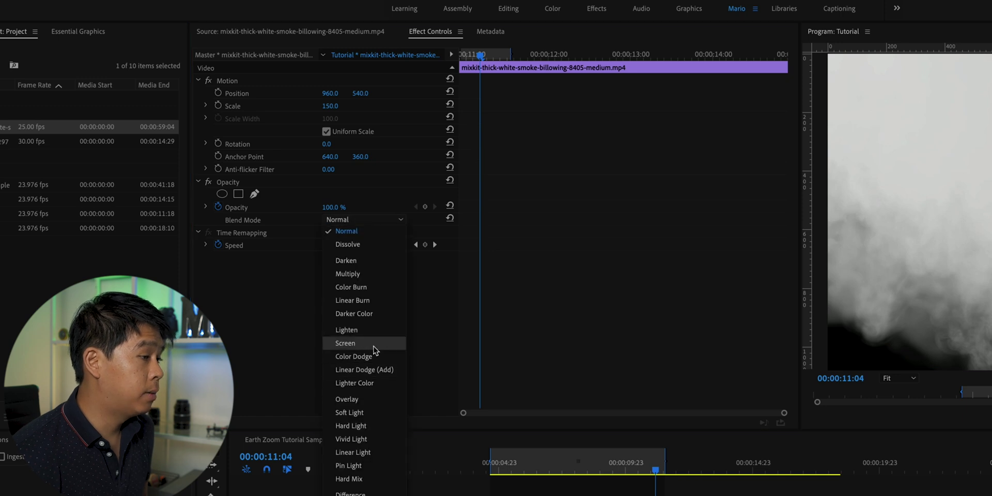
{"action": "left_click", "coordinate": [375, 347]}
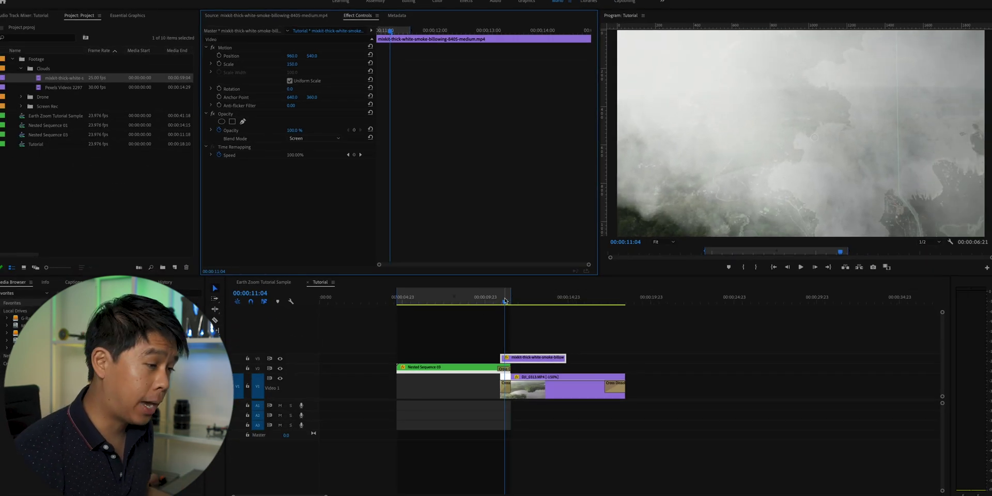
{"action": "mouse_move", "coordinate": [505, 301]}
{"action": "left_mouse_down"}
{"action": "mouse_move", "coordinate": [525, 302]}
{"action": "mouse_move", "coordinate": [497, 302]}
{"action": "mouse_move", "coordinate": [525, 305]}
{"action": "mouse_move", "coordinate": [500, 317]}
{"action": "left_mouse_up"}
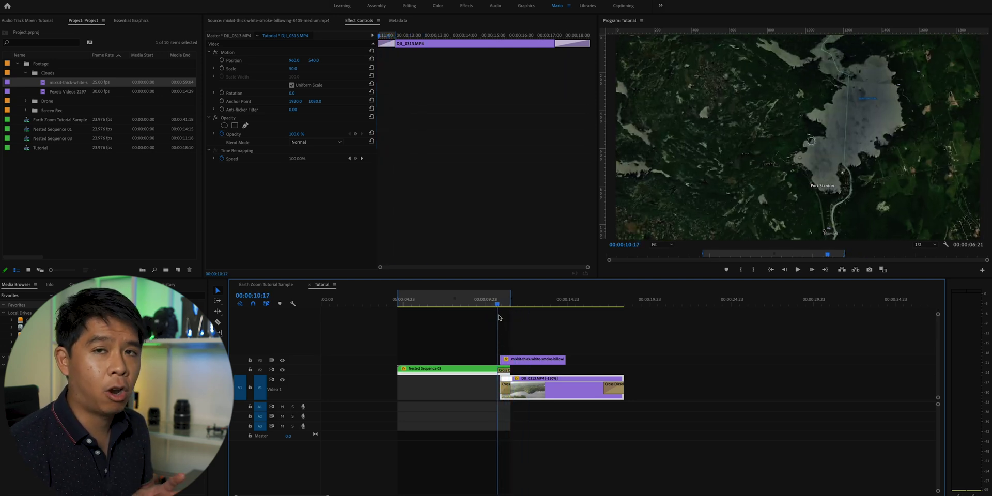
Slide the V3 smoke clip earlier to about 10:06 and add cross dissolves to both ends
{"action": "left_click_drag", "start_coordinate": [500, 318], "coordinate": [497, 306]}
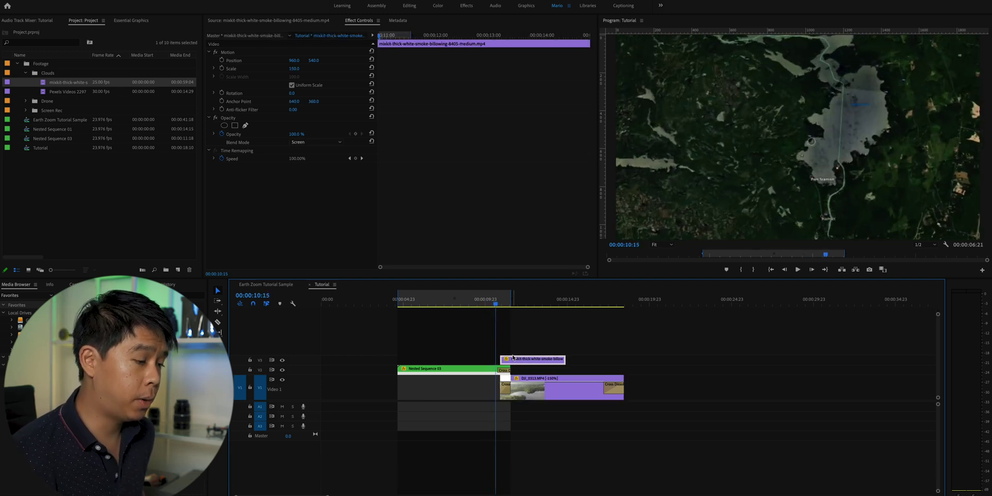
{"action": "left_click_drag", "start_coordinate": [512, 359], "coordinate": [500, 360]}
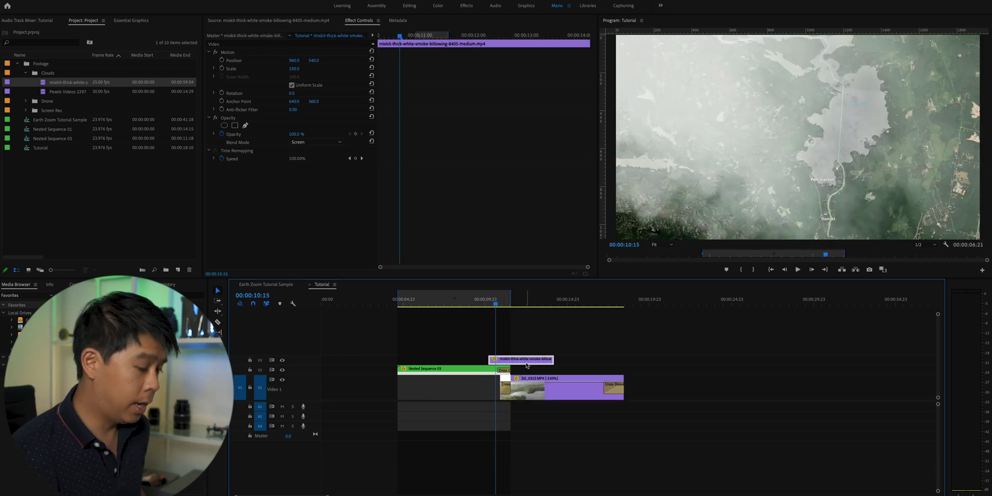
{"action": "key", "text": "shift+d"}
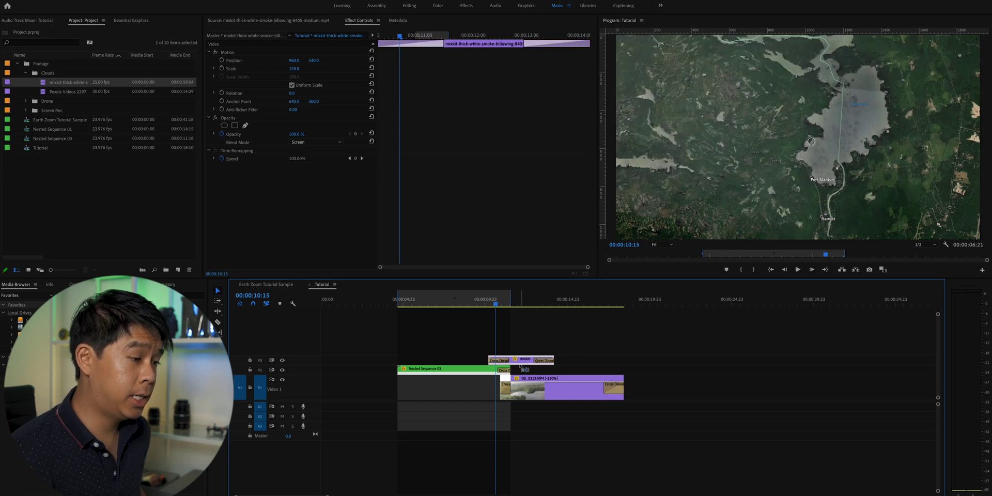
Lengthen the smoke clip's closing dissolve and preview the transition into the drone shot
{"action": "left_click", "coordinate": [503, 360]}
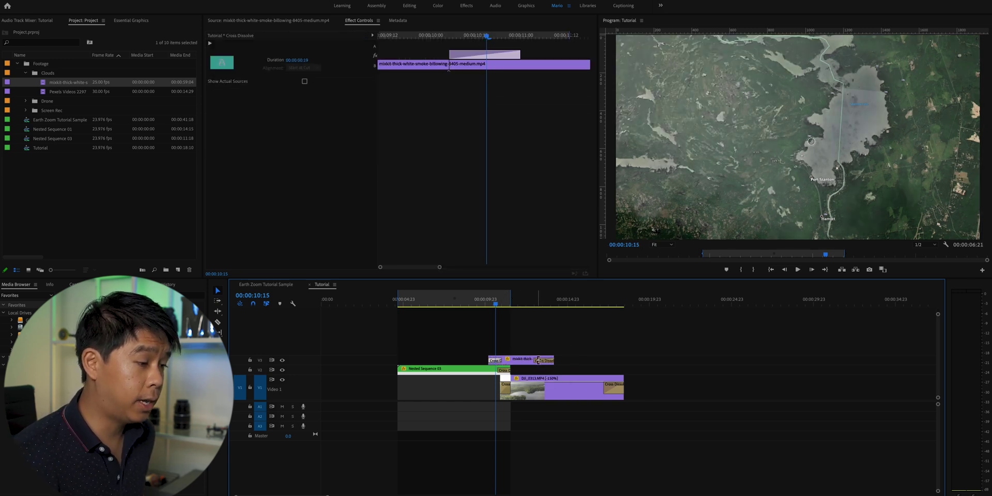
{"action": "mouse_move", "coordinate": [539, 360]}
{"action": "left_mouse_down"}
{"action": "mouse_move", "coordinate": [549, 360]}
{"action": "mouse_move", "coordinate": [527, 360]}
{"action": "left_mouse_up"}
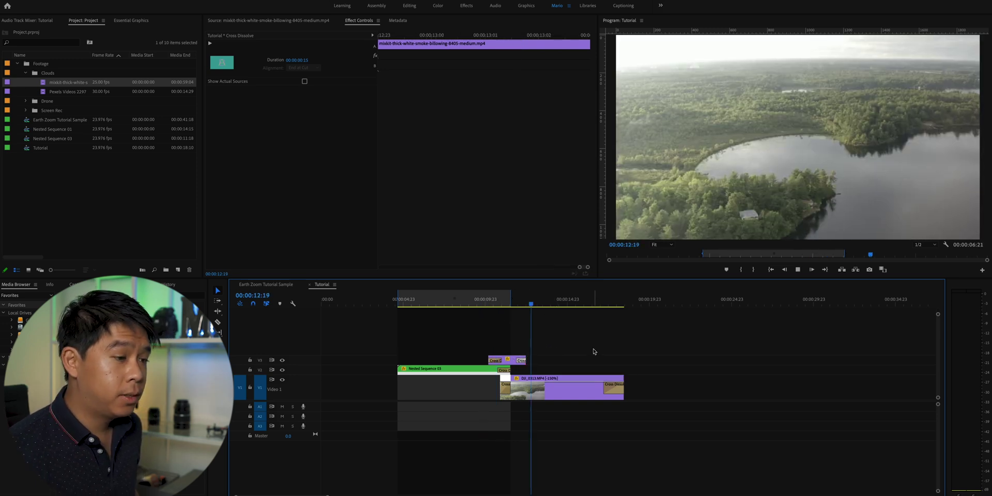
{"action": "key", "text": "Right"}
{"action": "key", "text": "Right"}
{"action": "key", "text": "Right"}
{"action": "key", "text": "Right"}
{"action": "left_click", "coordinate": [568, 343]}
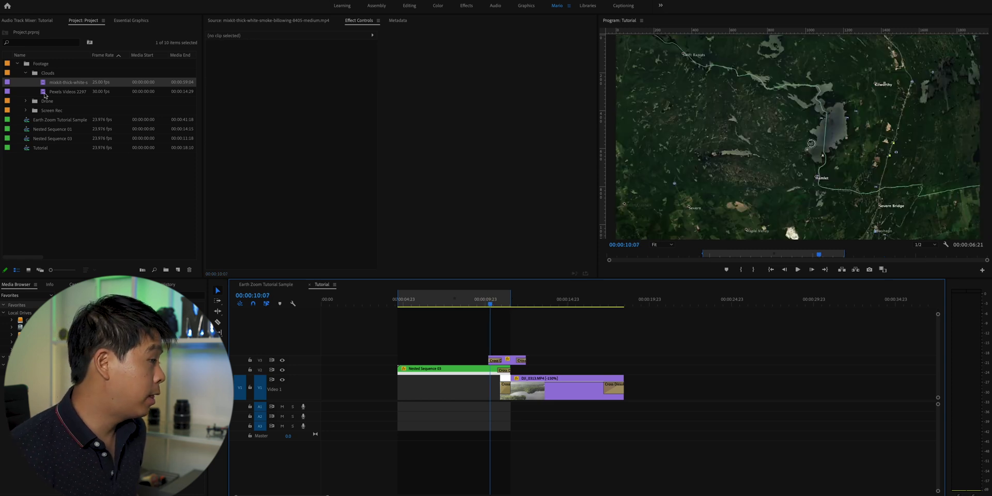
Place the video of Pexels Videos 2297636.mp4 on V4 above the smoke clip
{"action": "double_click", "coordinate": [45, 93]}
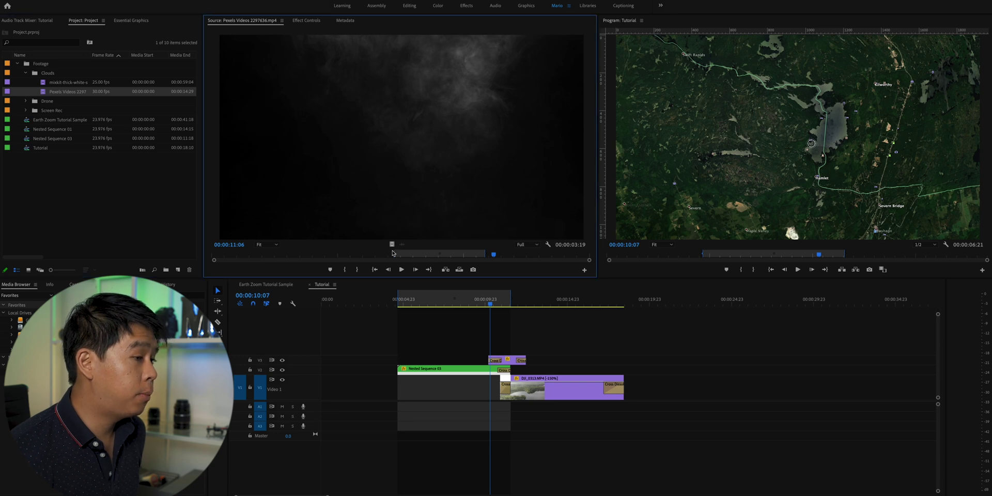
{"action": "left_click_drag", "start_coordinate": [398, 258], "coordinate": [470, 257]}
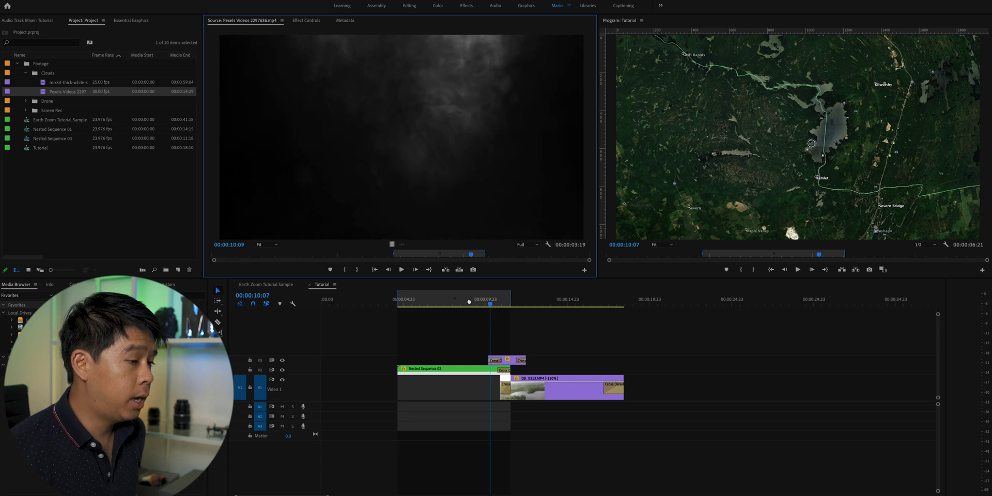
{"action": "left_click_drag", "start_coordinate": [392, 244], "coordinate": [535, 352]}
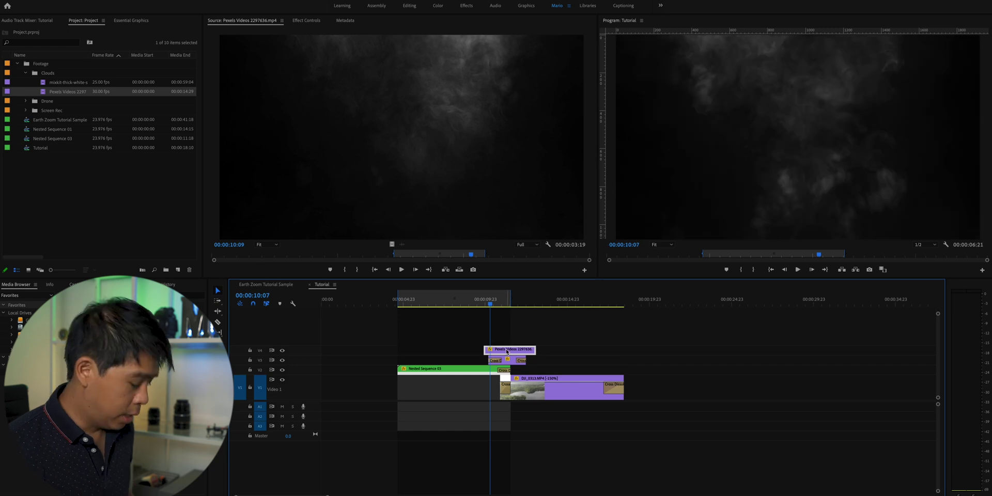
Add cross dissolves to both ends of the Pexels clip, lengthen the opening one, and play back
{"action": "key", "text": "shift+d"}
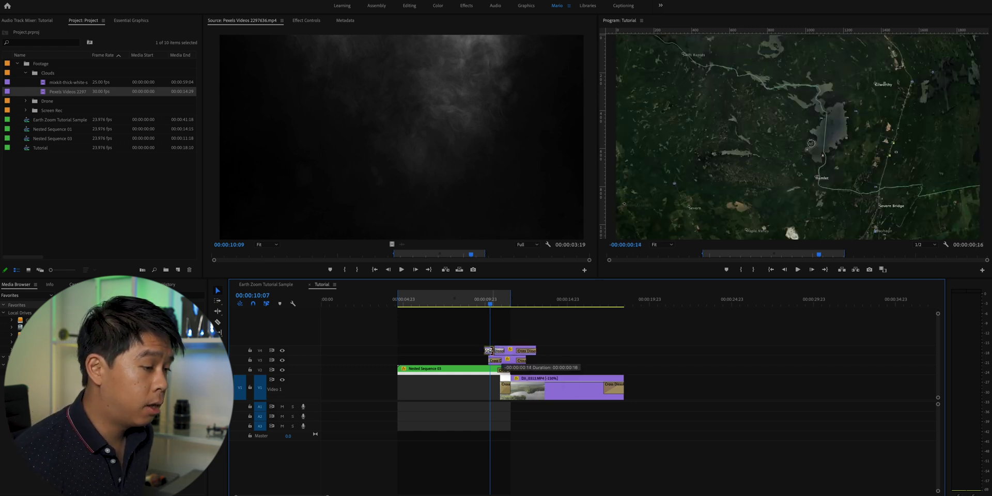
{"action": "left_click_drag", "start_coordinate": [489, 351], "coordinate": [526, 351]}
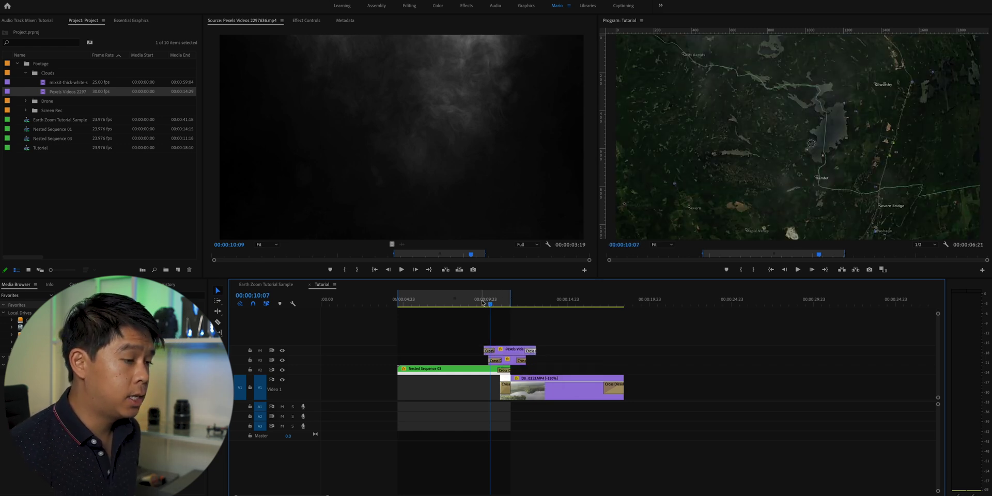
{"action": "left_click", "coordinate": [526, 351]}
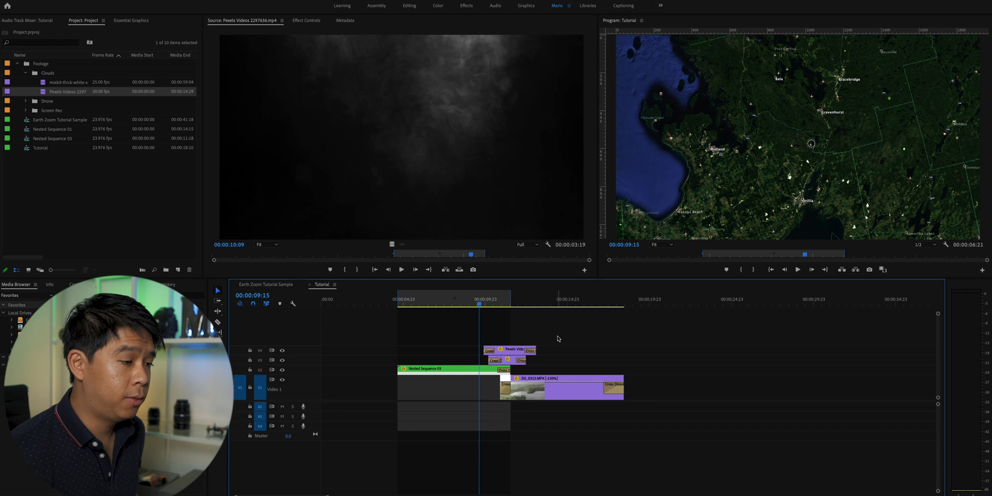
{"action": "key", "text": "space"}
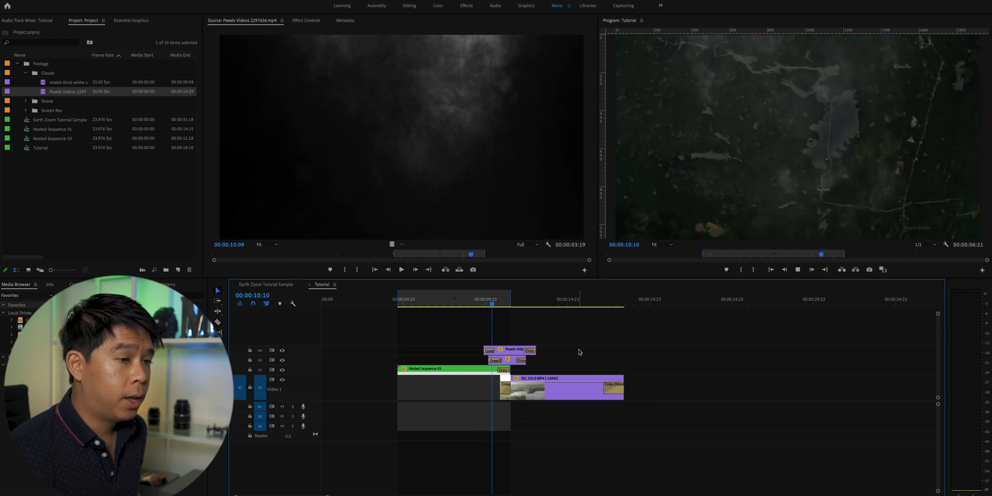
{"action": "key", "text": "space"}
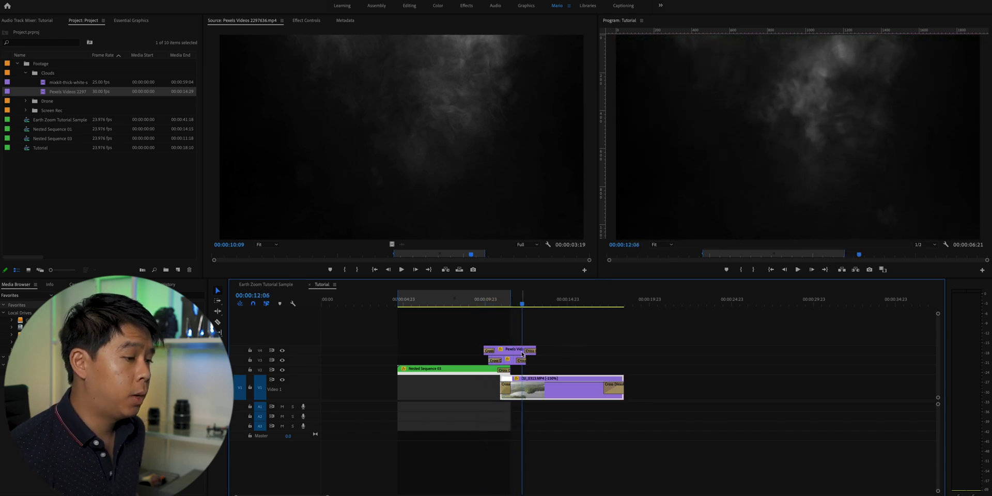
{"action": "left_click", "coordinate": [506, 303]}
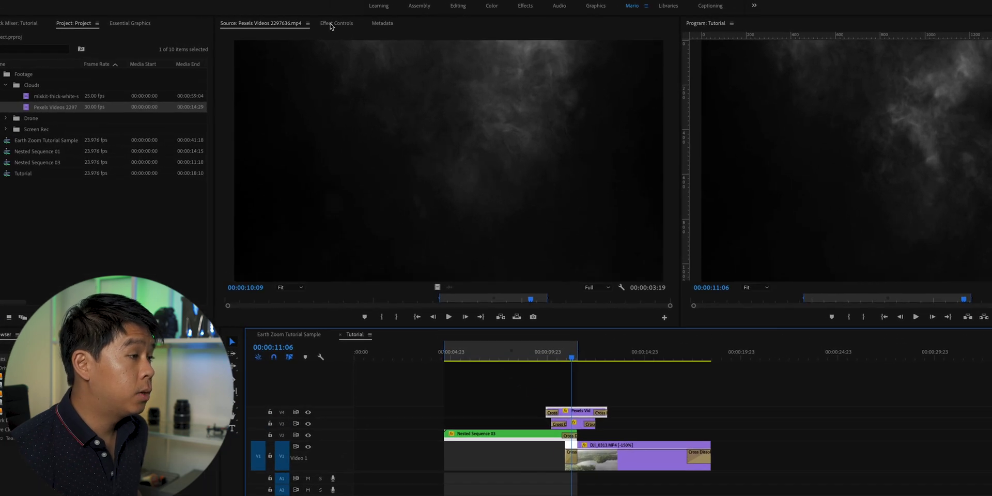
Set the Pexels cloud clip's blend mode to Screen
{"action": "left_click", "coordinate": [306, 20]}
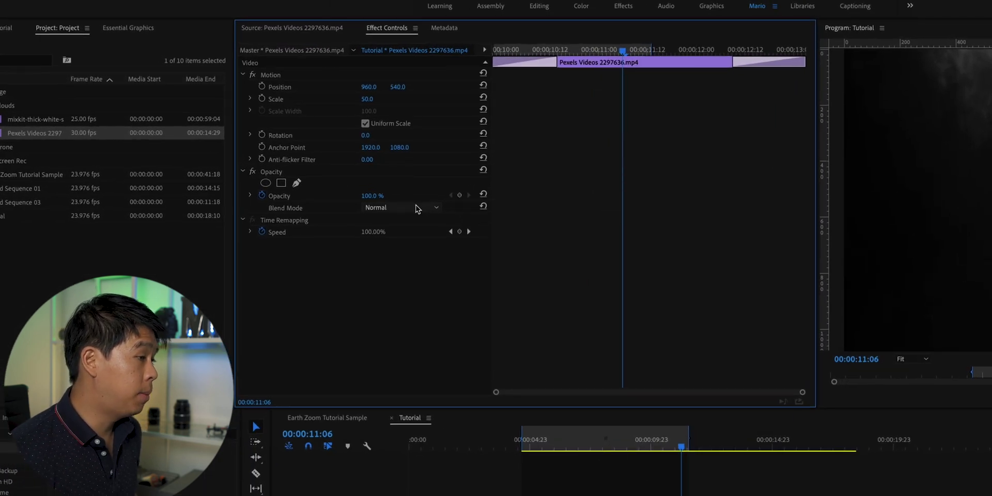
{"action": "left_click", "coordinate": [417, 208]}
{"action": "left_click", "coordinate": [389, 325]}
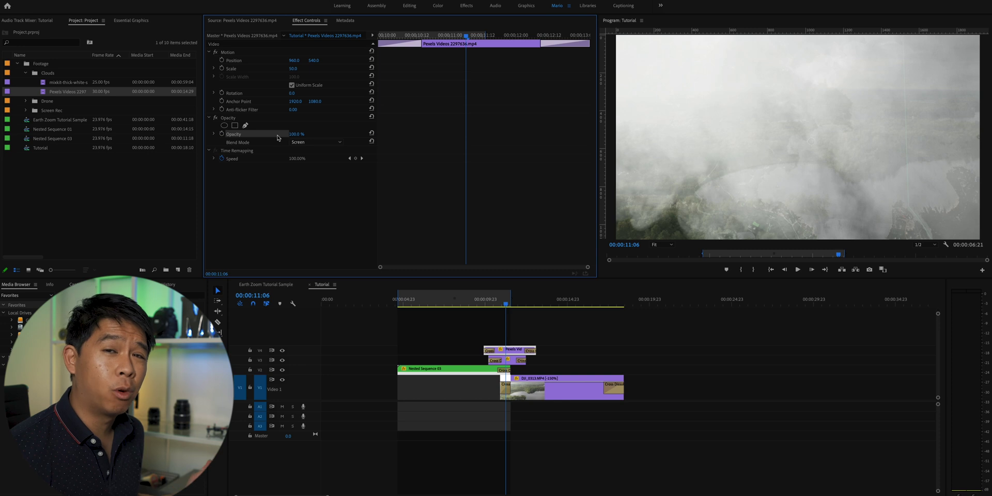
Set the cloud clip's opacity to 54 and play the transition from 00:00:09:08
{"action": "left_click", "coordinate": [297, 134]}
{"action": "type", "text": "54"}
{"action": "key", "text": "Return"}
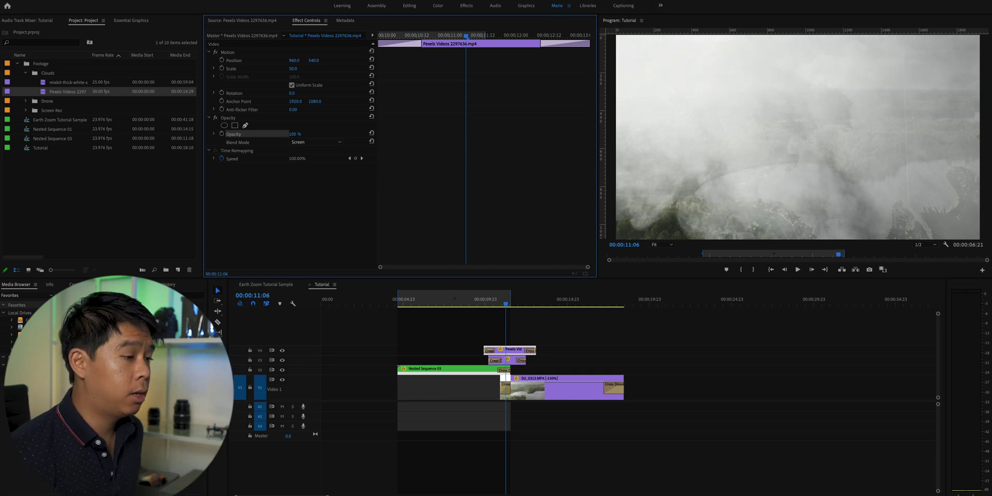
{"action": "left_click", "coordinate": [475, 304]}
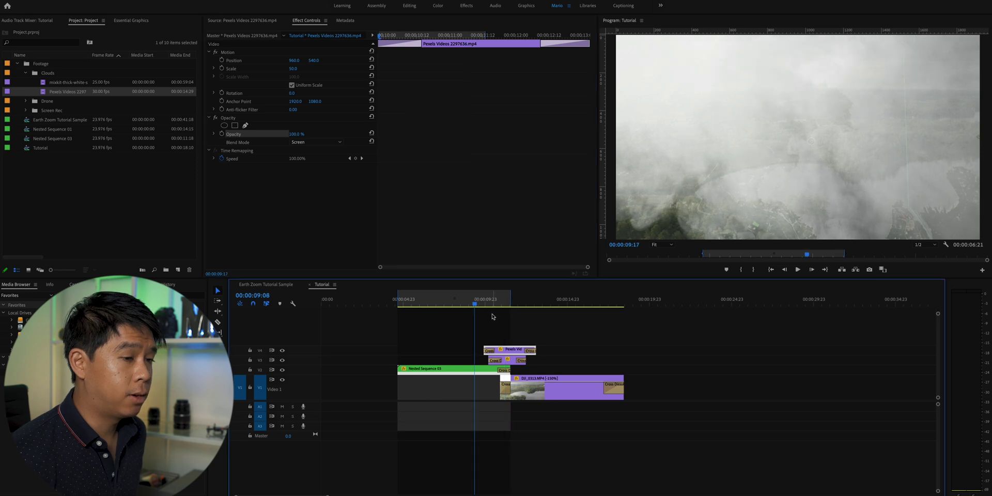
{"action": "key", "text": "space"}
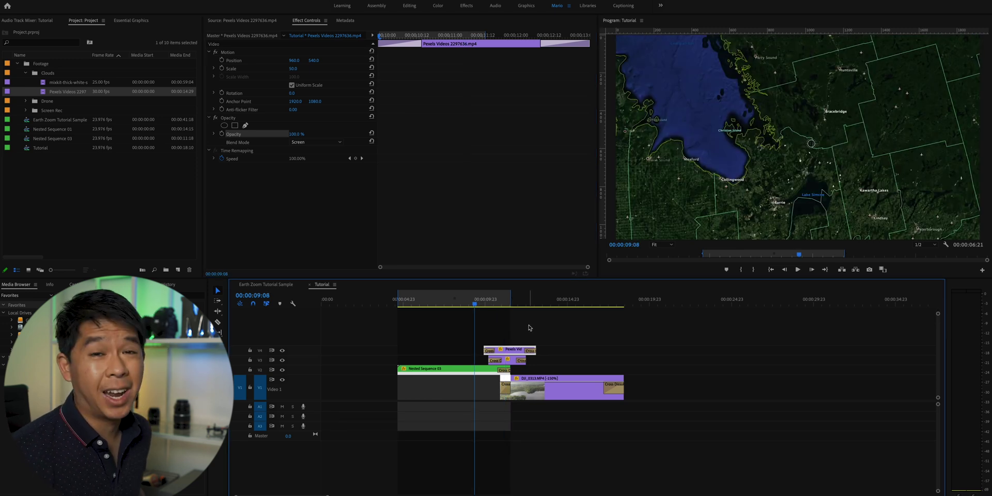
{"action": "left_click", "coordinate": [576, 331]}
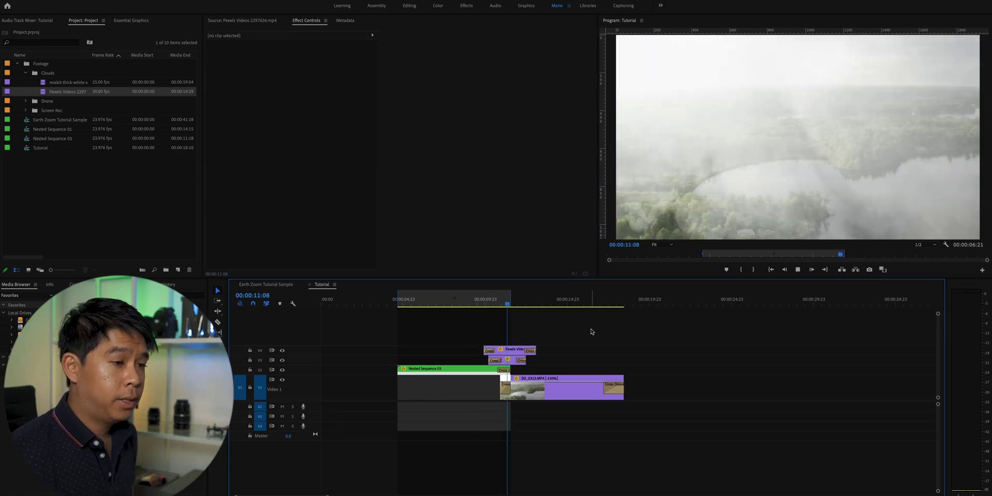
Mark In at 00:00:08:15 and Out near 00:00:17, then run Sequence > Render In to Out
{"action": "key", "text": "space"}
{"action": "key", "text": "space"}
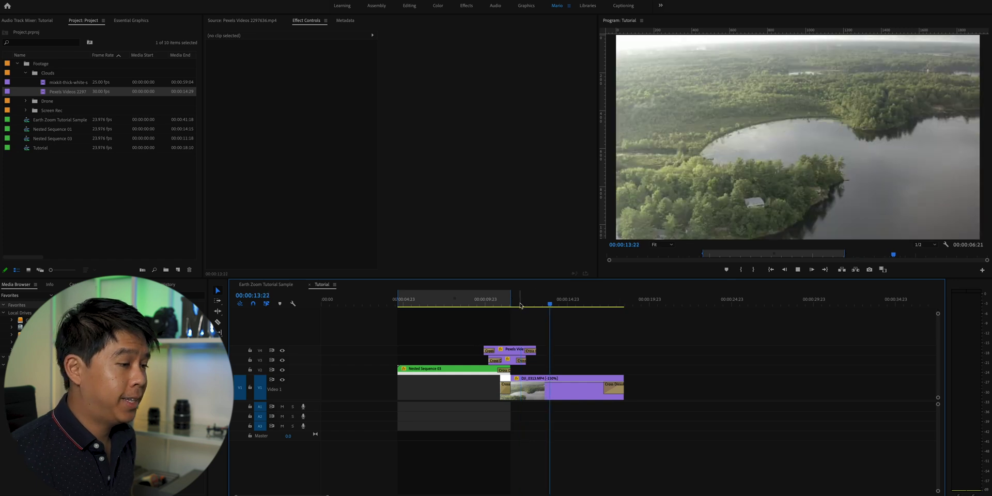
{"action": "left_click", "coordinate": [502, 303]}
{"action": "left_click", "coordinate": [463, 303]}
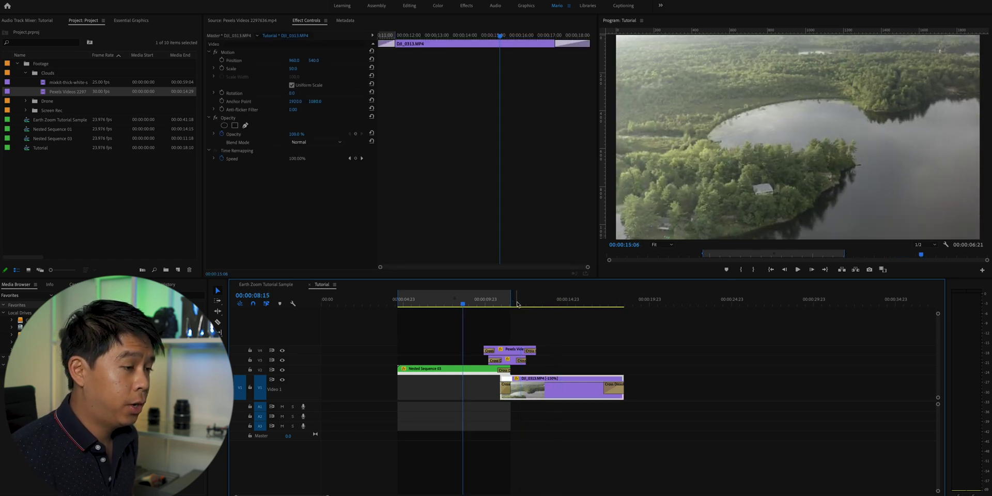
{"action": "mouse_move", "coordinate": [511, 302]}
{"action": "left_mouse_down"}
{"action": "mouse_move", "coordinate": [625, 302]}
{"action": "mouse_move", "coordinate": [605, 304]}
{"action": "left_mouse_up"}
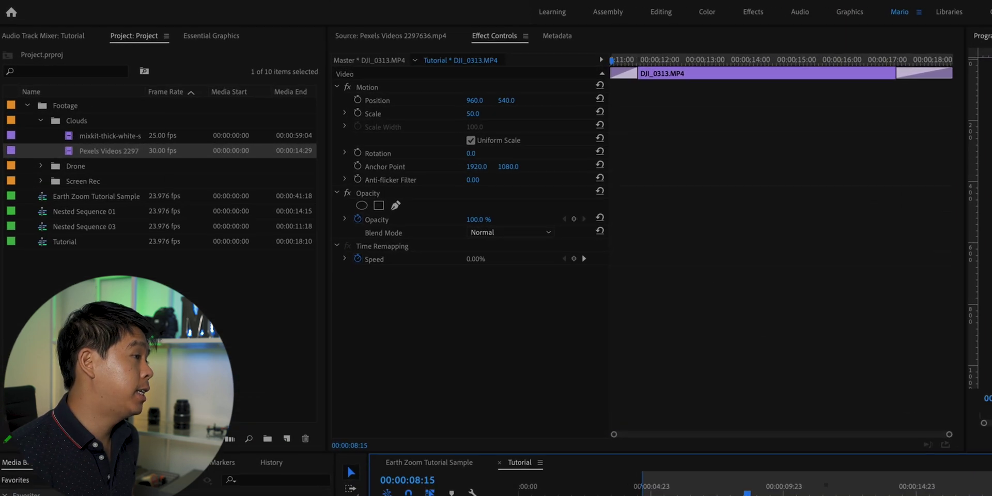
{"action": "left_click", "coordinate": [344, 1]}
{"action": "left_click", "coordinate": [362, 27]}
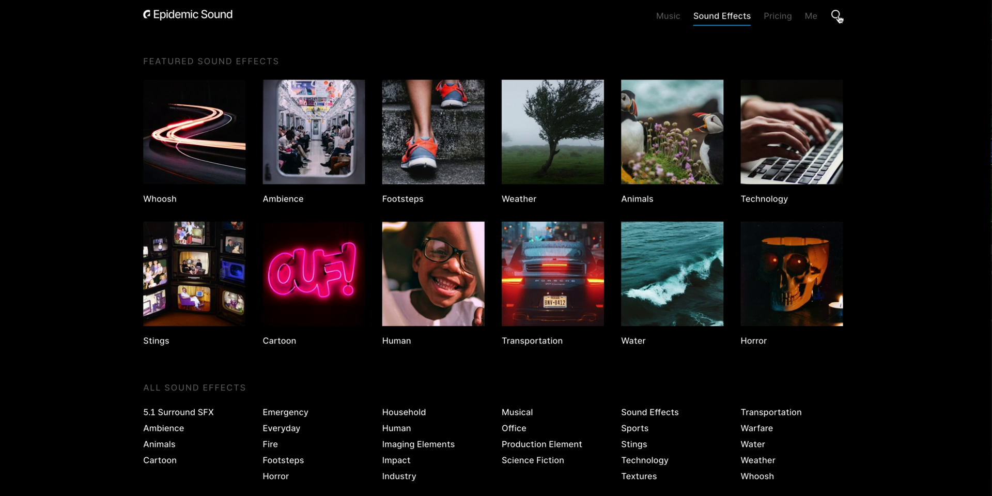
Search Epidemic Sound for 'clouds', then search its sound effects for 'swoosh'
{"action": "left_click", "coordinate": [837, 16]}
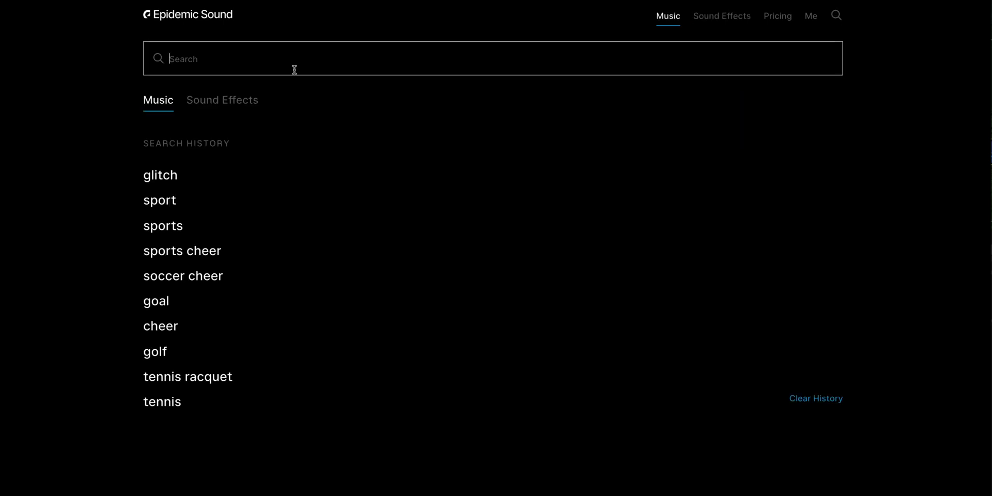
{"action": "type", "text": "clouds"}
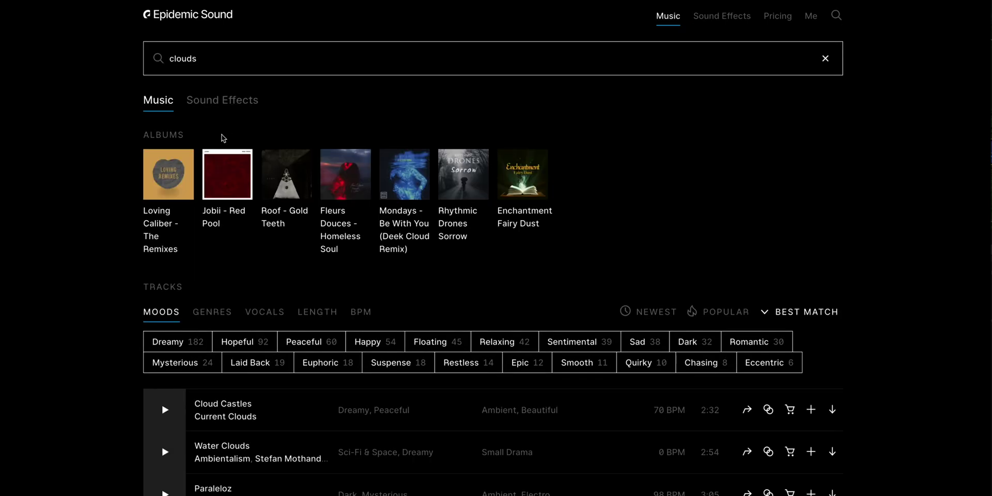
{"action": "left_click", "coordinate": [224, 101]}
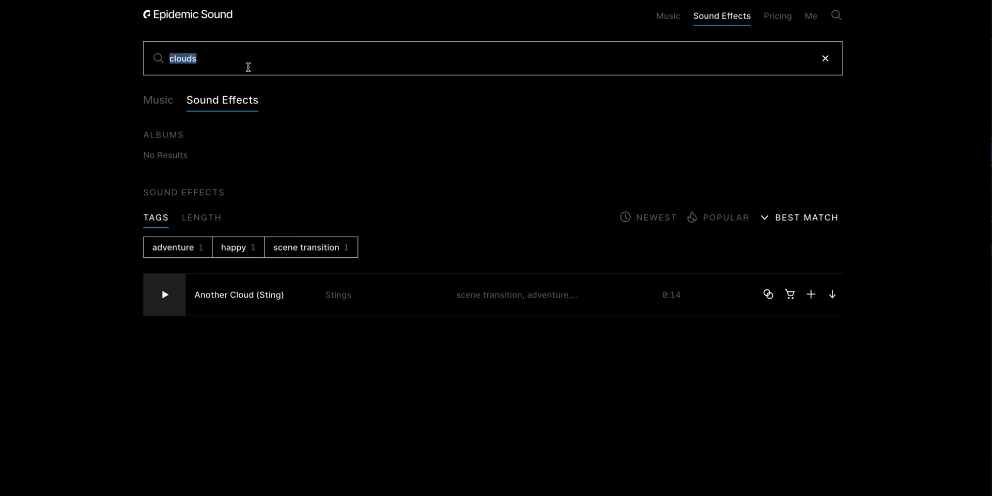
{"action": "type", "text": "swoosh"}
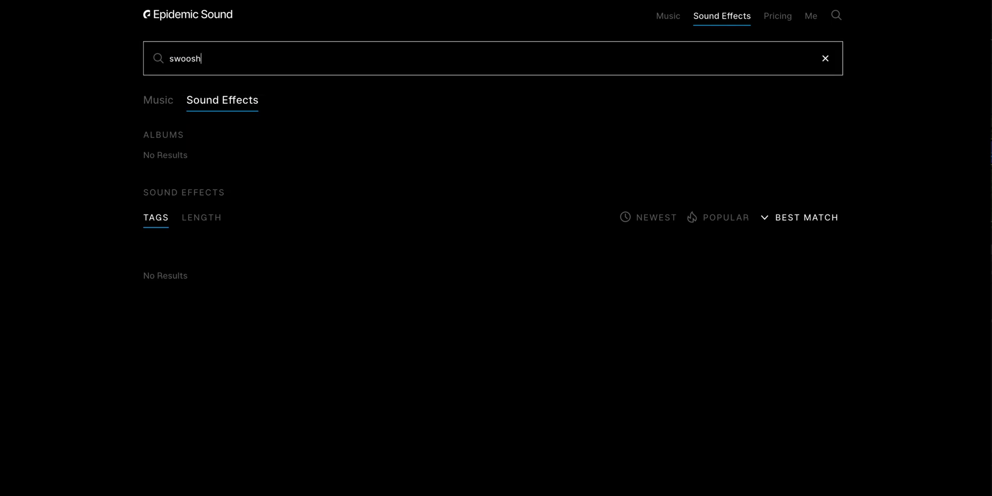